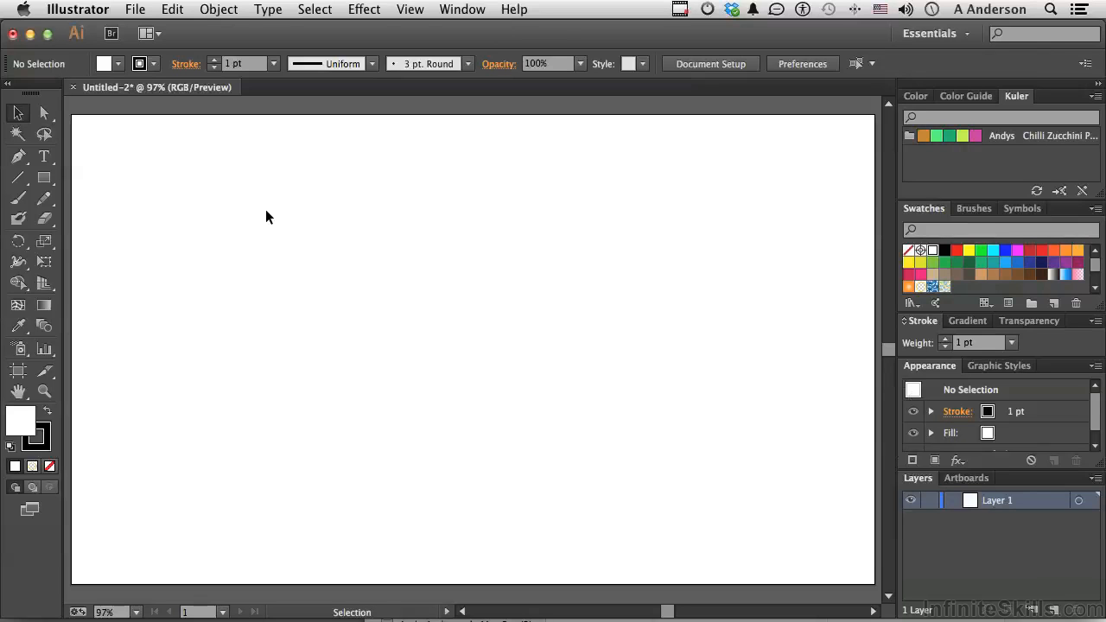
Draw a large, nearly square rectangle on the left part of the artboard, and float and enlarge the Swatches panel.
click(44, 177)
mouse_move(104, 140)
mouse_down()
mouse_move(205, 353)
mouse_move(417, 429)
mouse_move(543, 542)
mouse_move(549, 563)
mouse_up()
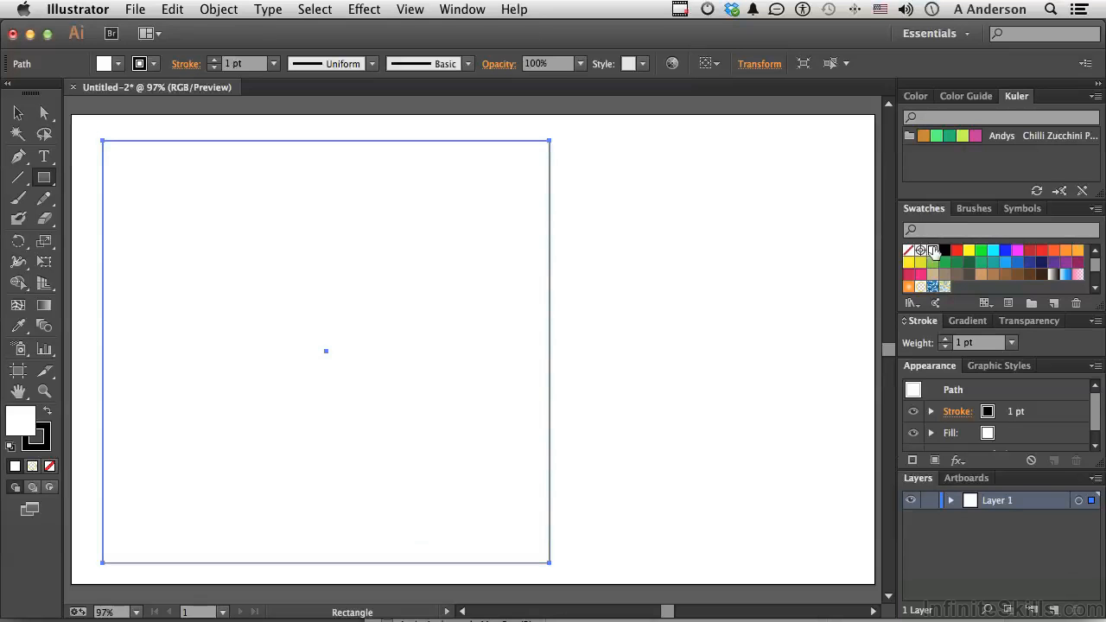
mouse_move(931, 215)
mouse_down()
mouse_move(780, 187)
mouse_move(698, 129)
mouse_move(695, 112)
mouse_up()
drag(769, 221, 768, 279)
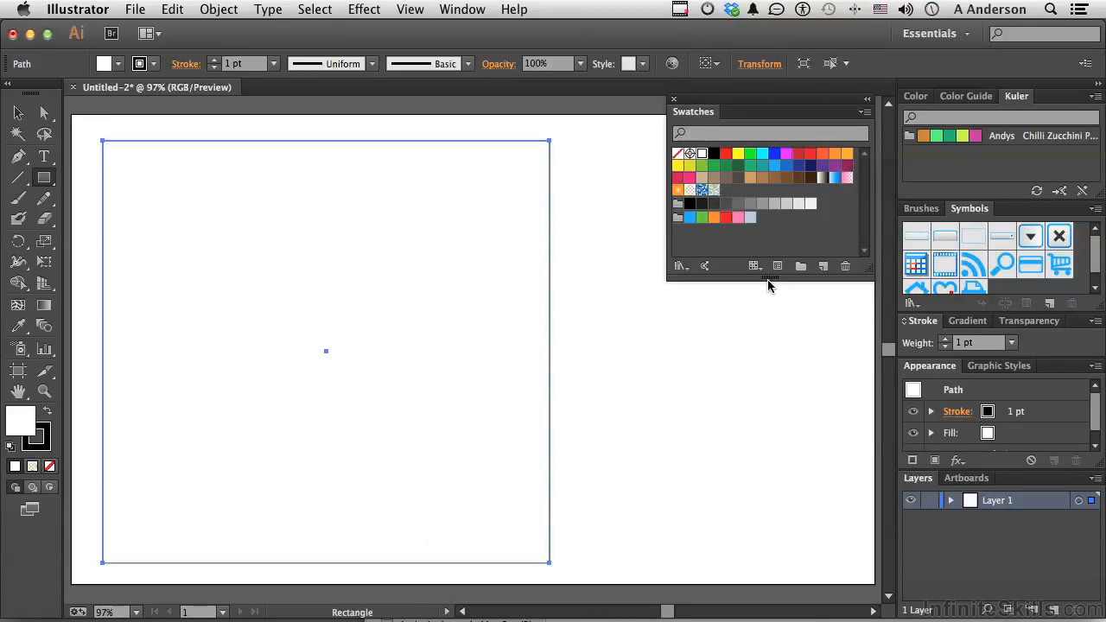
Try the blue swirl pattern and the multicoloured blob pattern as the rectangle's fill.
click(702, 191)
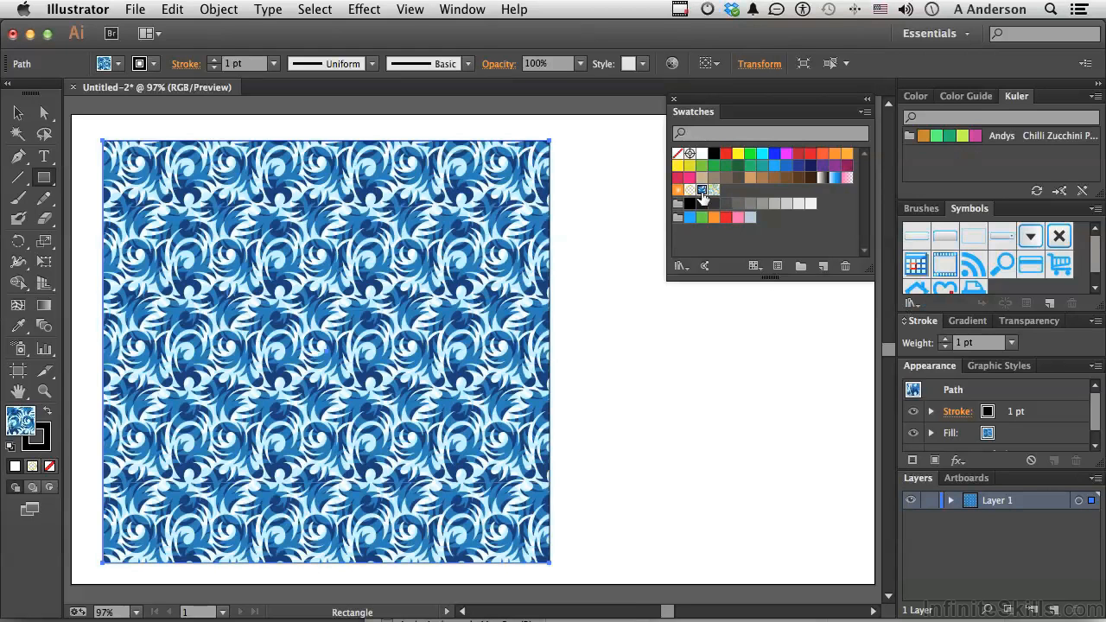
click(713, 190)
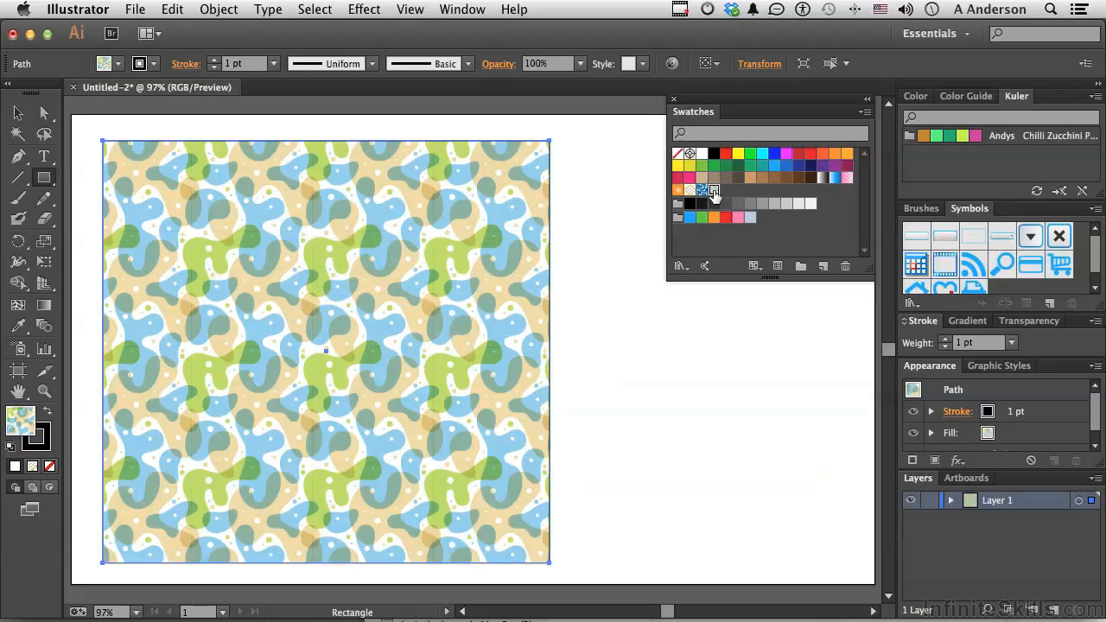
Open the Basic Graphics_Textures pattern swatch library.
click(679, 267)
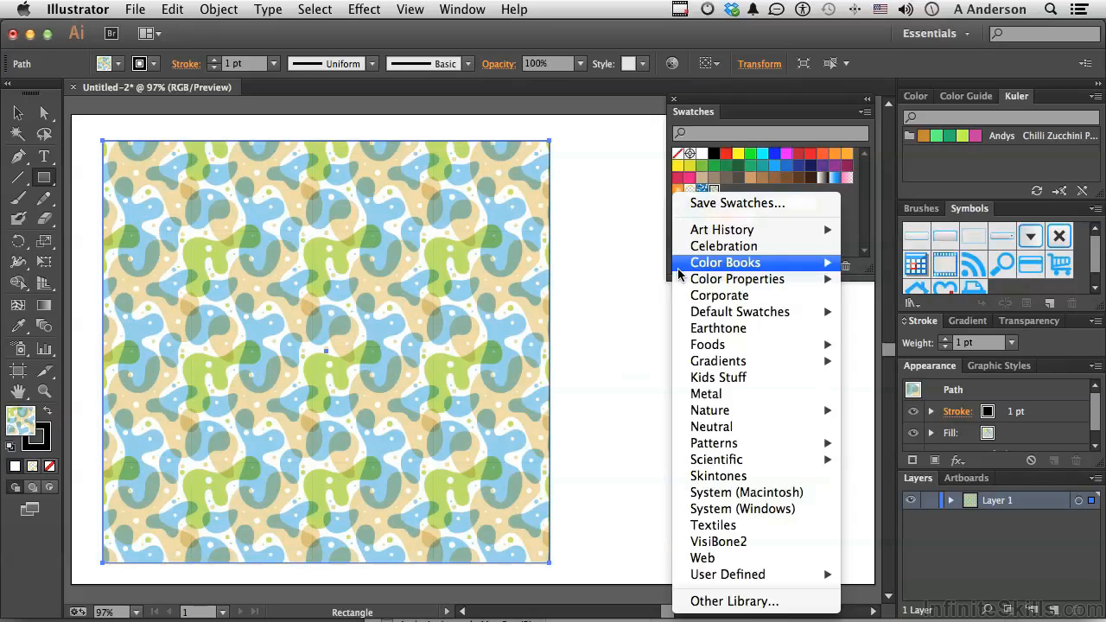
mouse_move(692, 446)
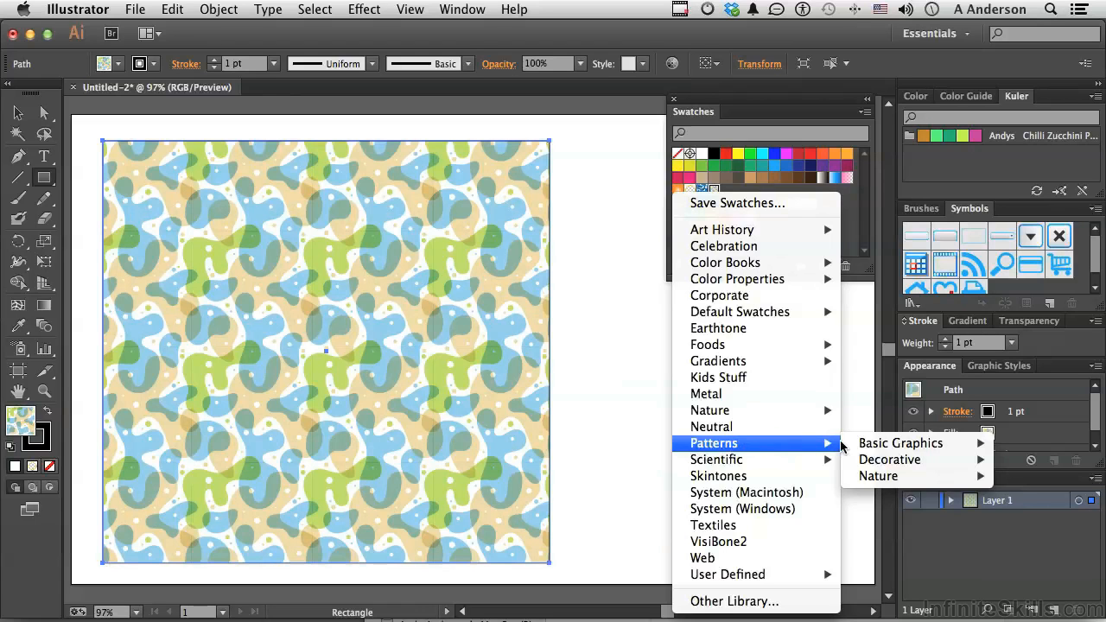
mouse_move(861, 446)
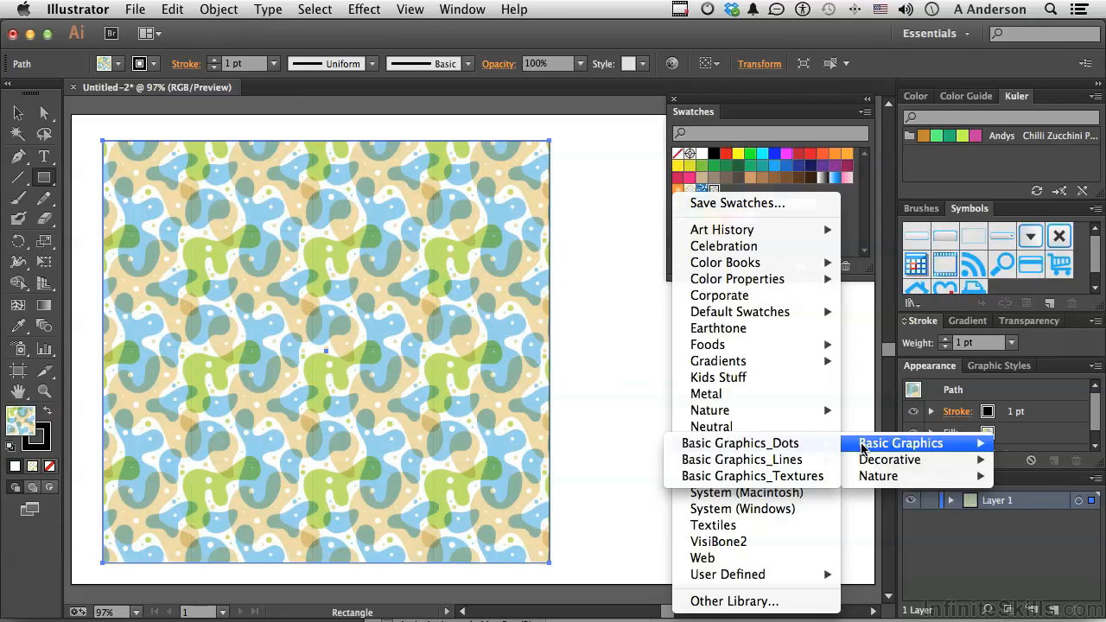
click(802, 478)
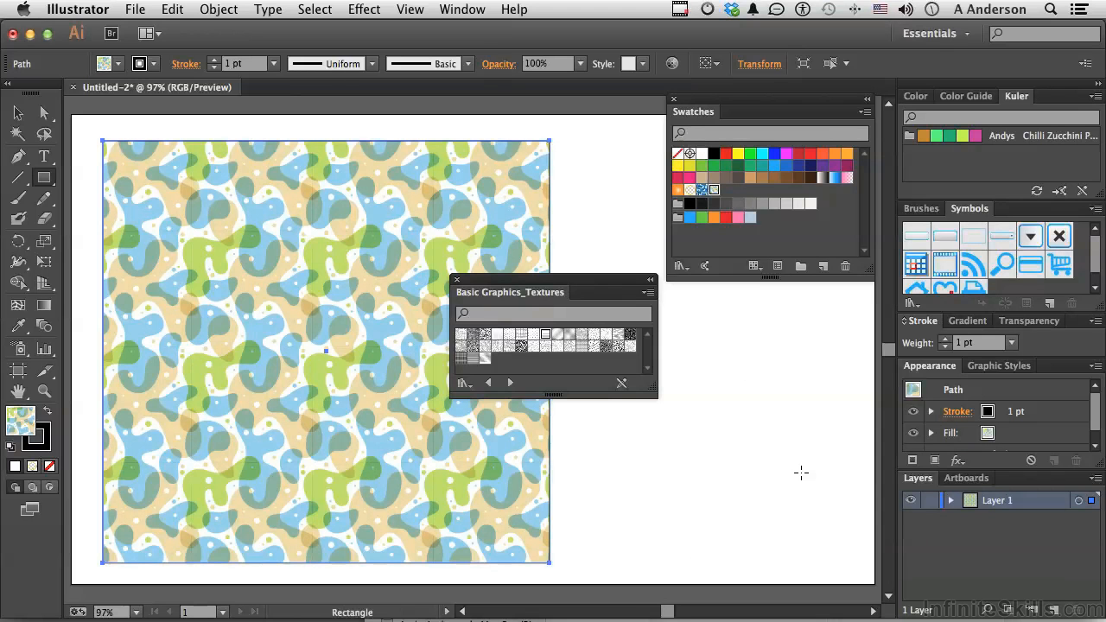
Fill the rectangle in turn with the small-circles, crosshatch and short-dash textures to add them to the document swatches, and close the library.
click(522, 335)
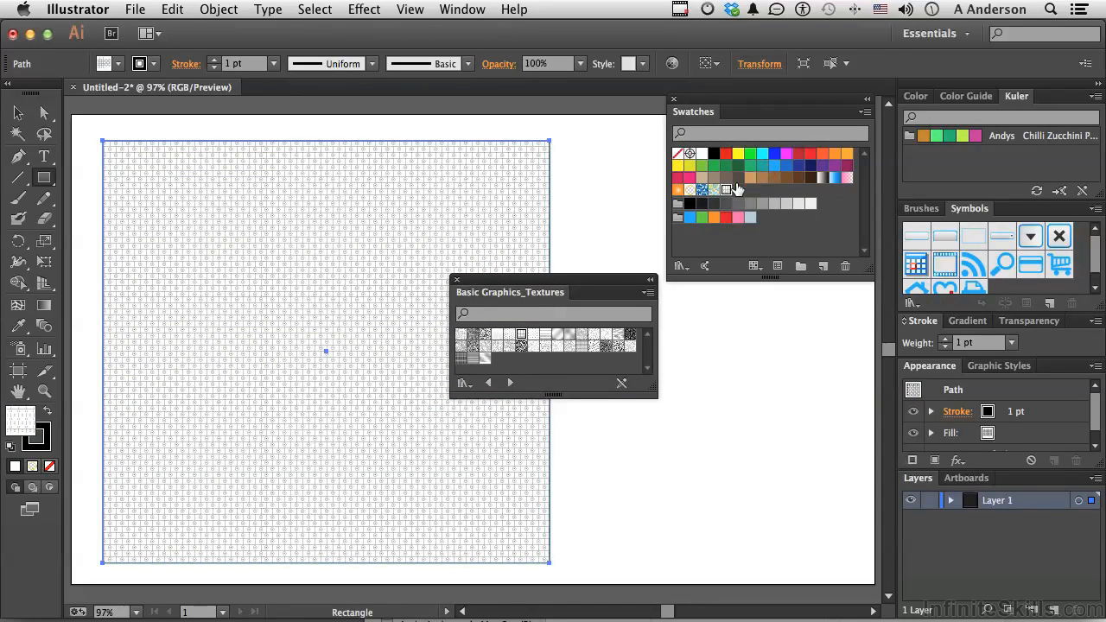
click(568, 337)
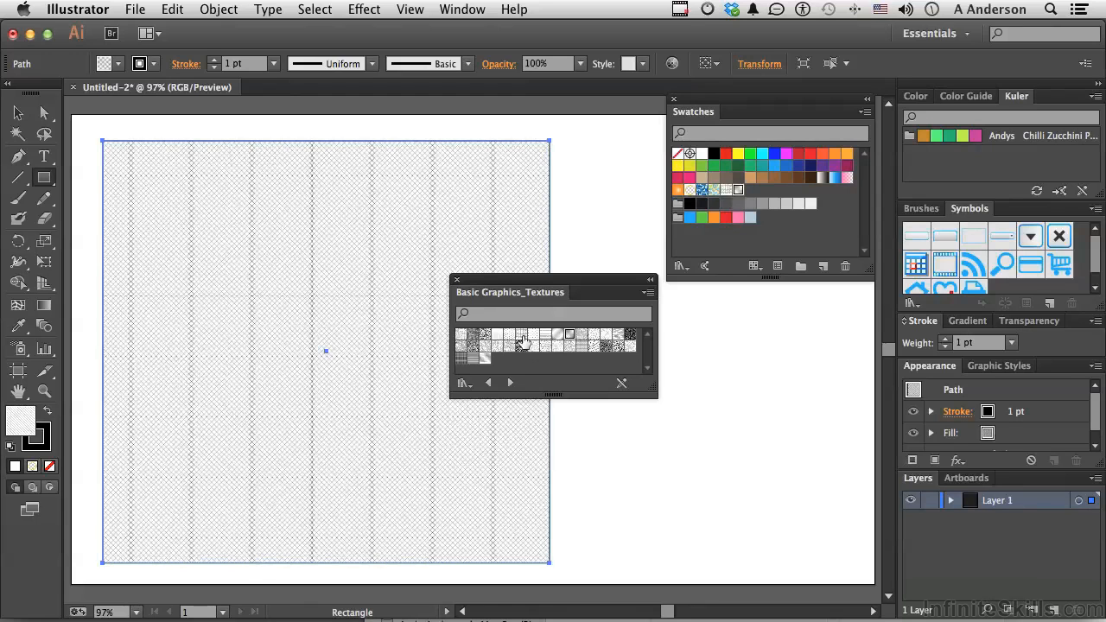
click(485, 336)
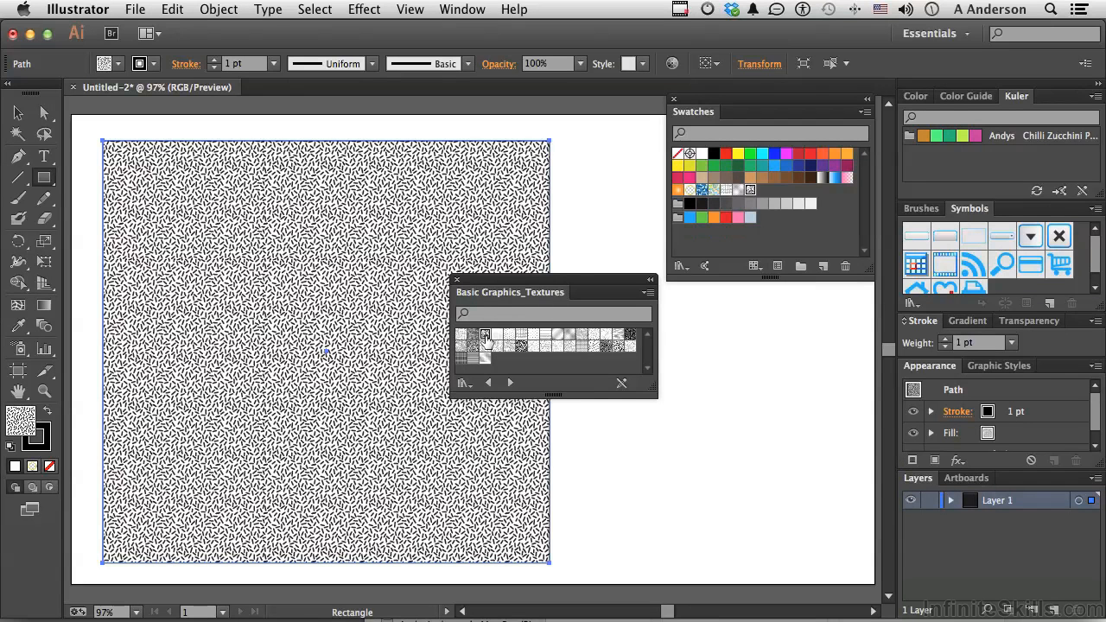
click(456, 281)
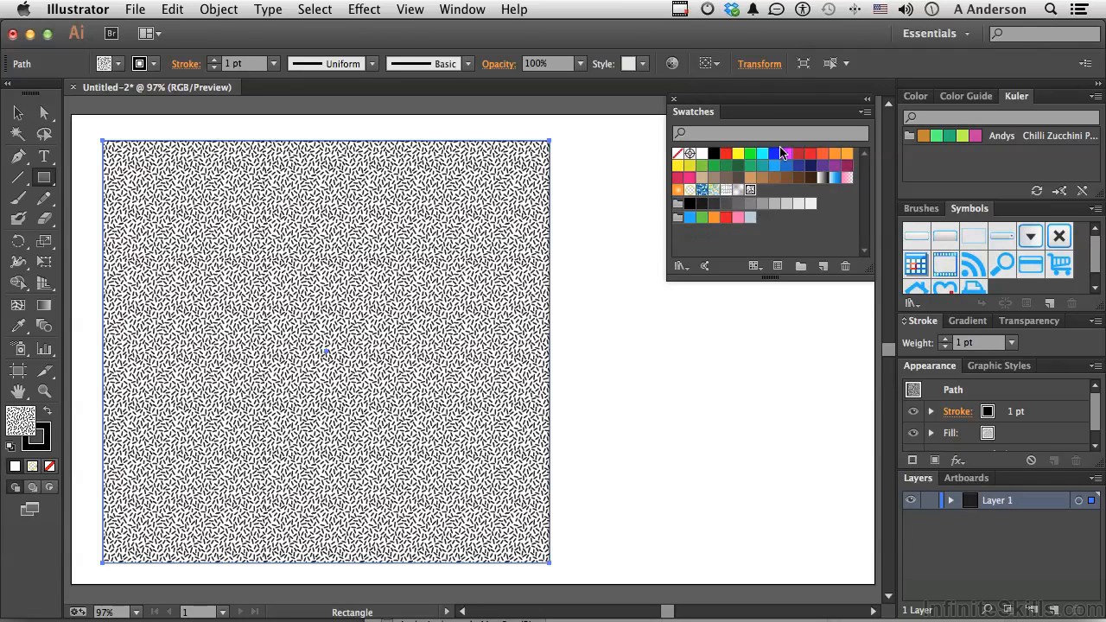
Fill the rectangle with the Concentric Circles pattern swatch and open that pattern for editing, with its options moved clear of the preview.
click(726, 190)
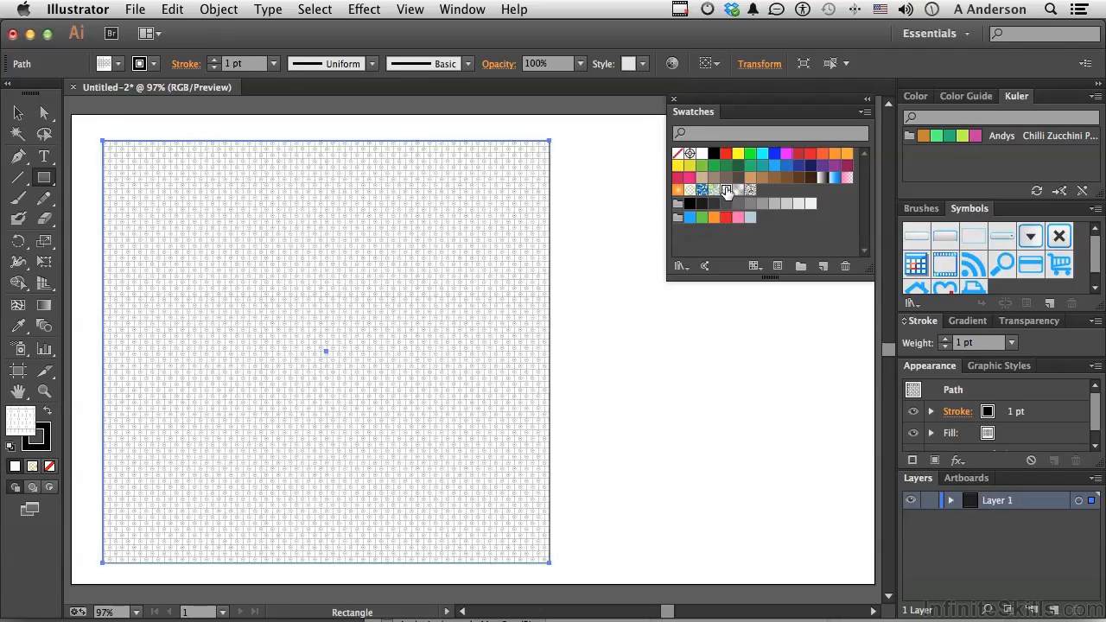
double_click(727, 190)
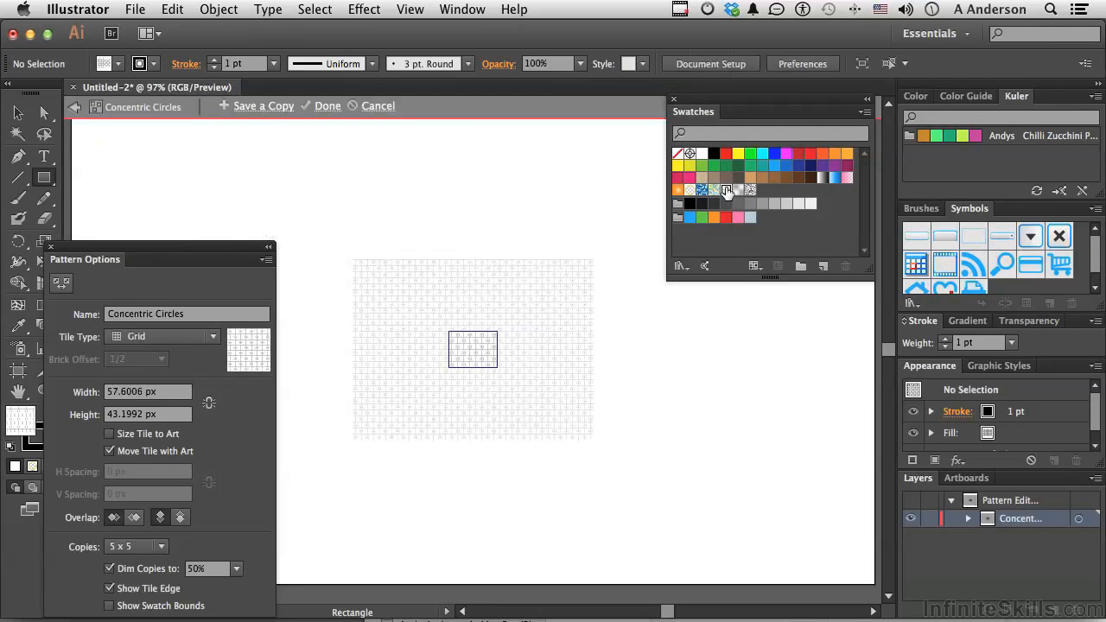
drag(202, 248, 245, 175)
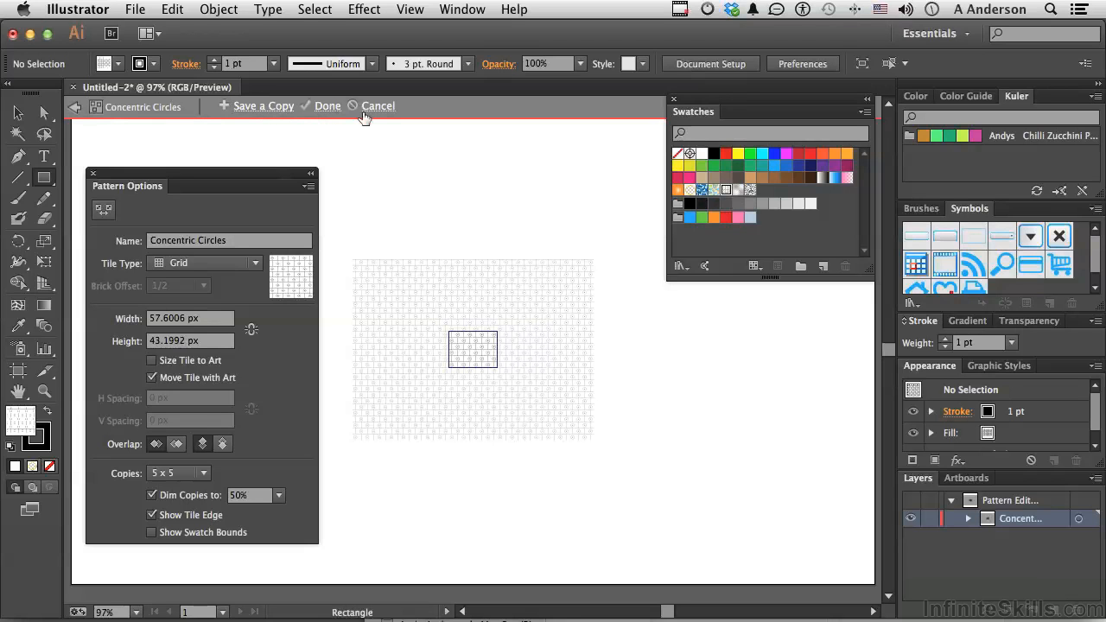
drag(279, 179, 286, 155)
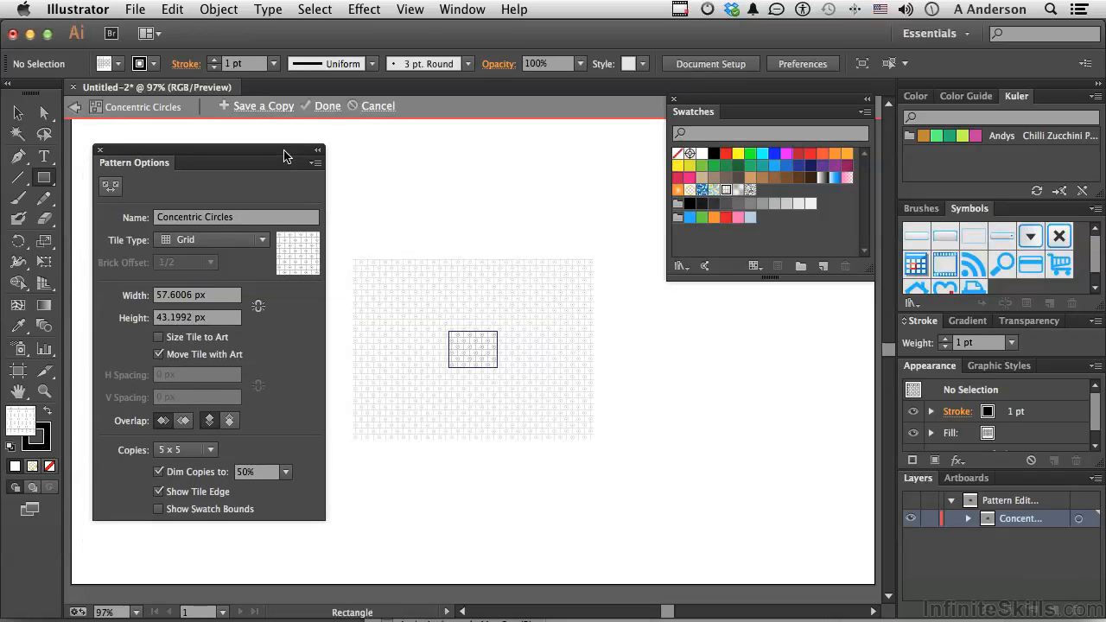
Try the Brick by Row and Brick by Column tile types on the pattern, and return it to Grid.
click(245, 217)
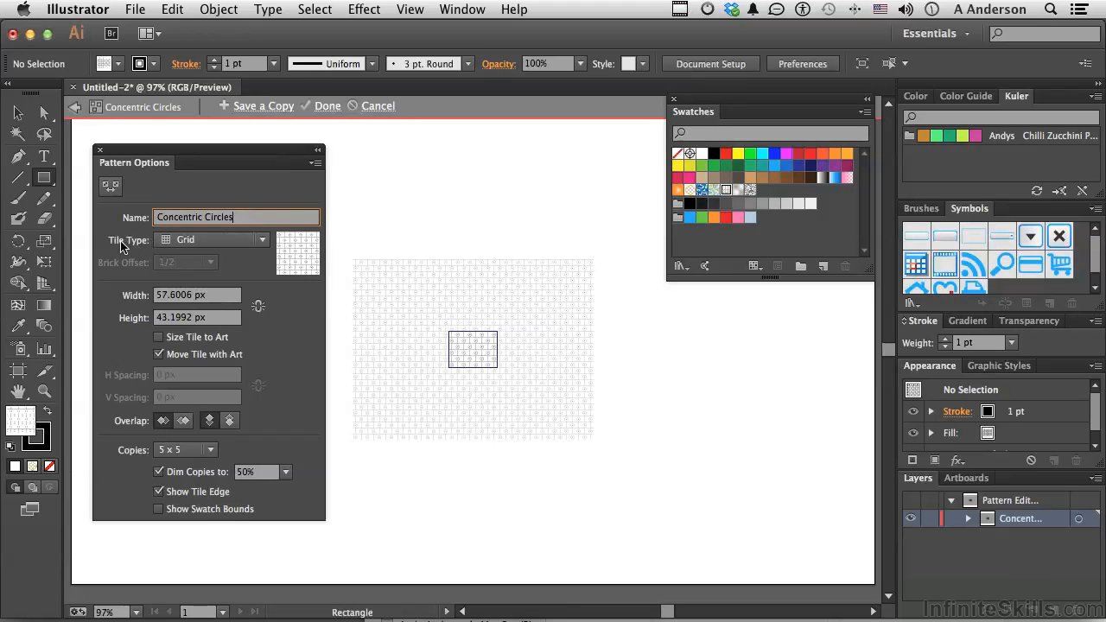
click(183, 241)
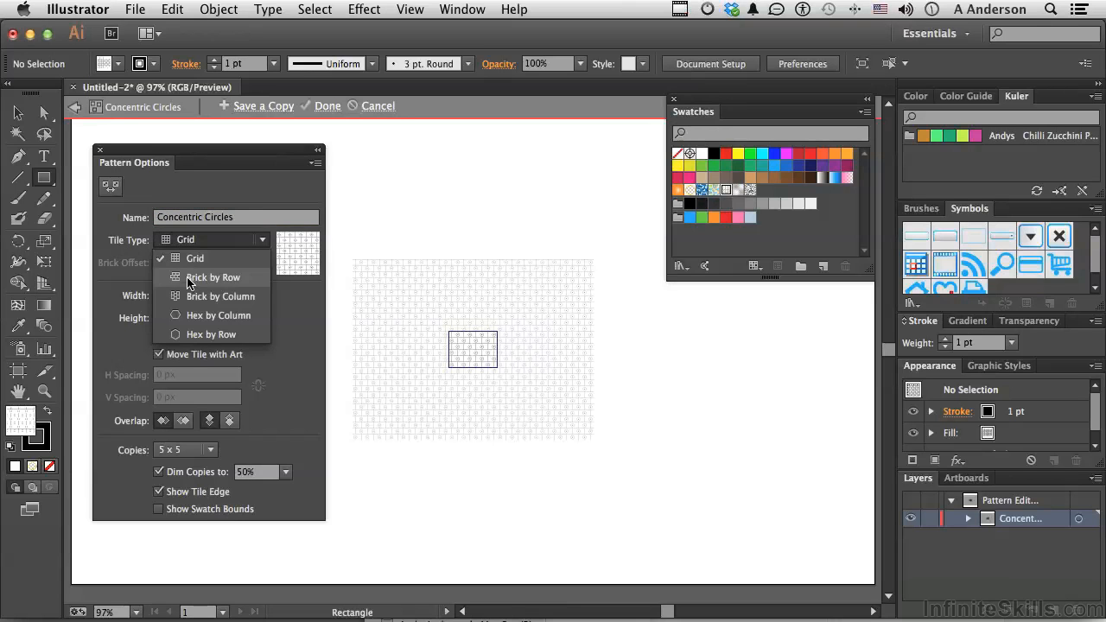
click(189, 278)
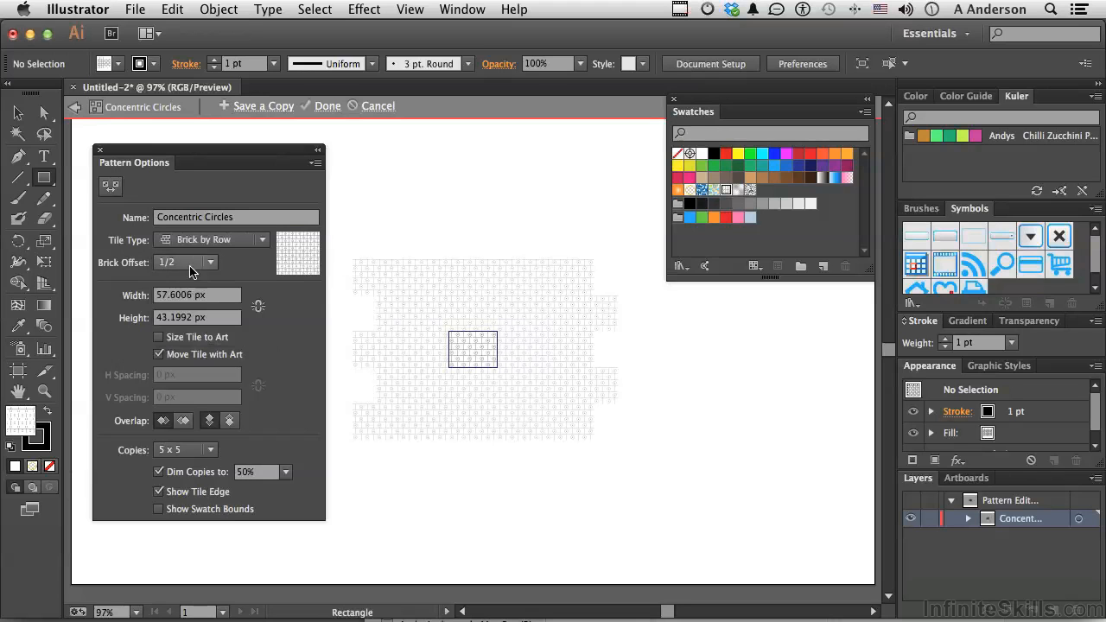
click(201, 240)
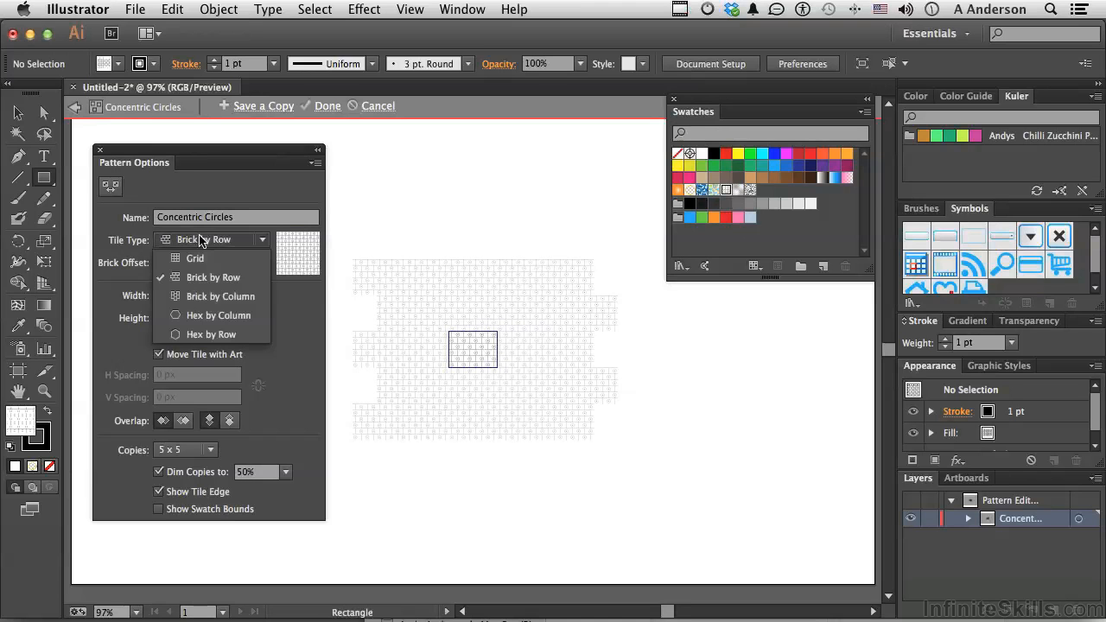
click(200, 298)
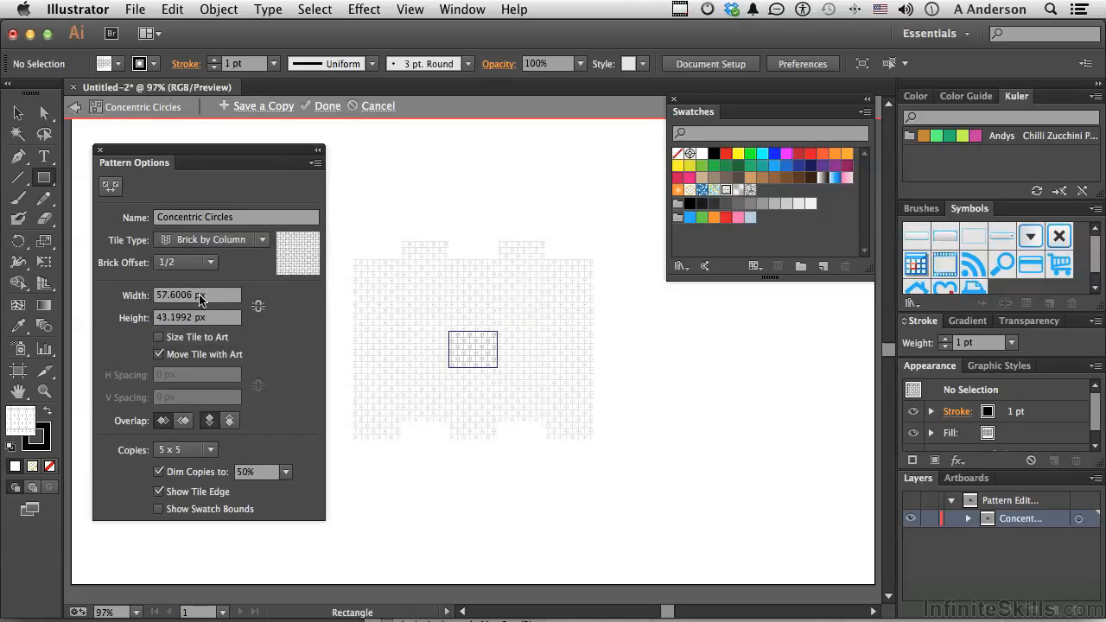
click(204, 241)
click(202, 258)
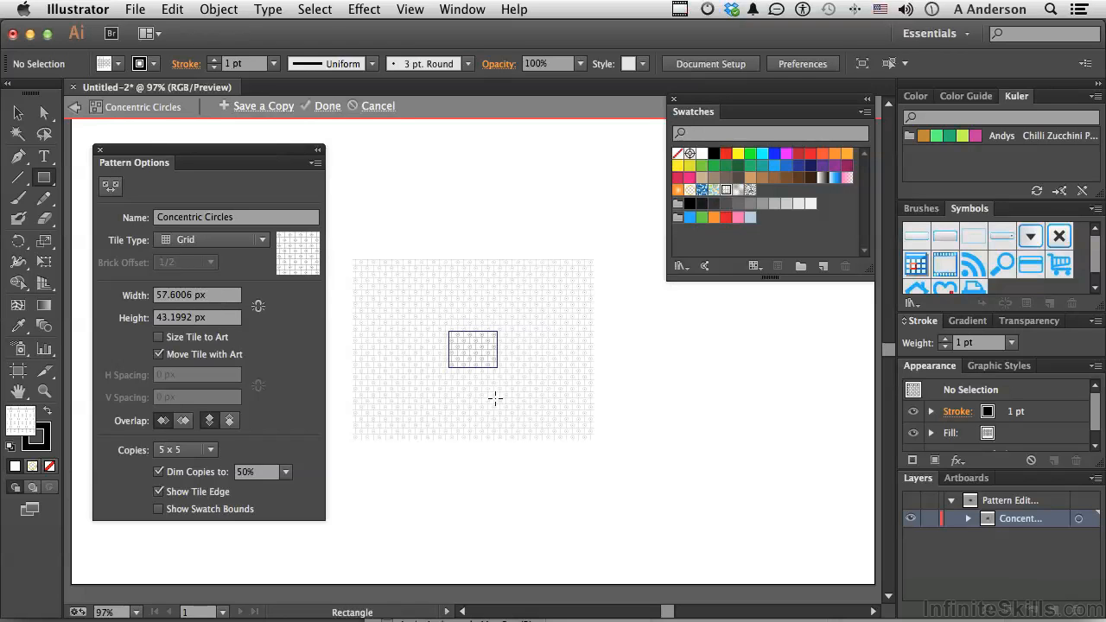
Turn the dimming of pattern copies off and back on.
click(159, 472)
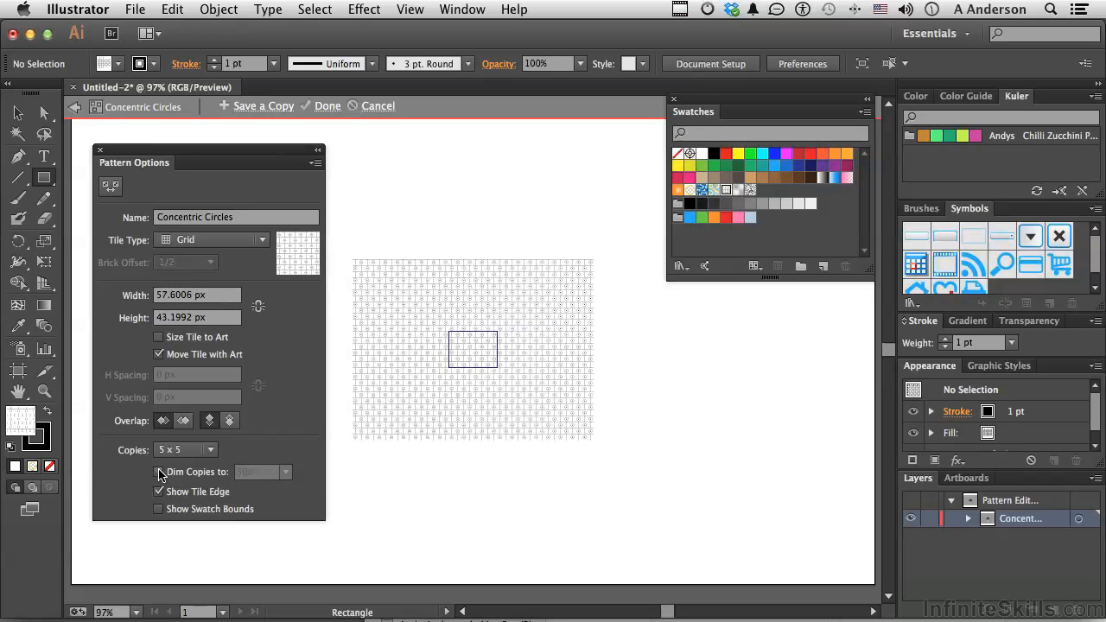
click(159, 472)
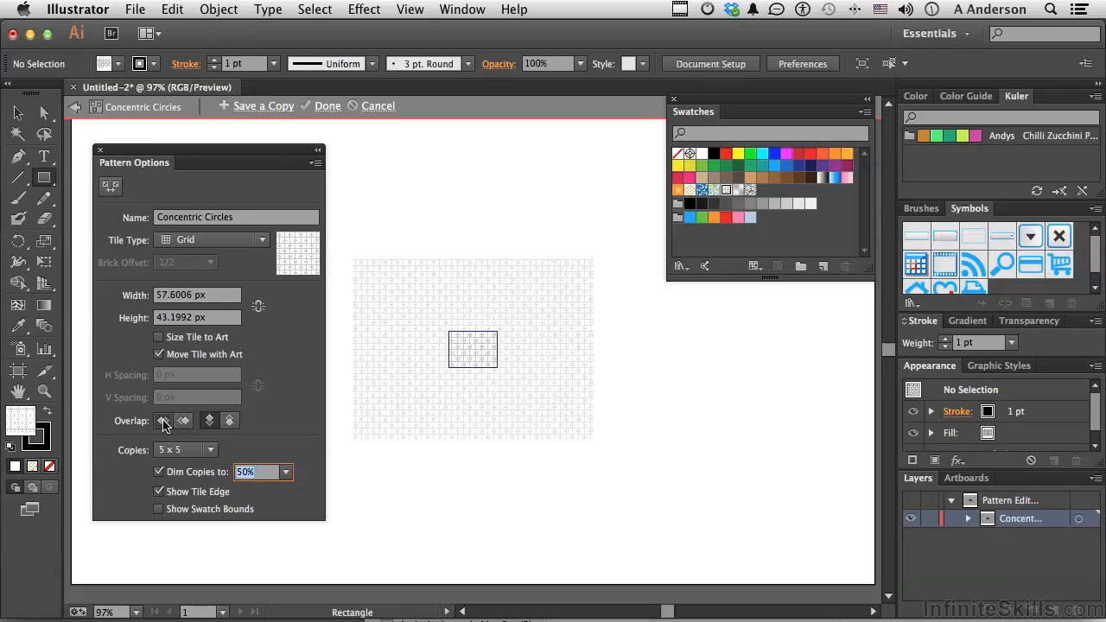
Preview the pattern with 1 x 1 copies, restore 5 x 5, and toggle the tile edge off and on.
click(209, 451)
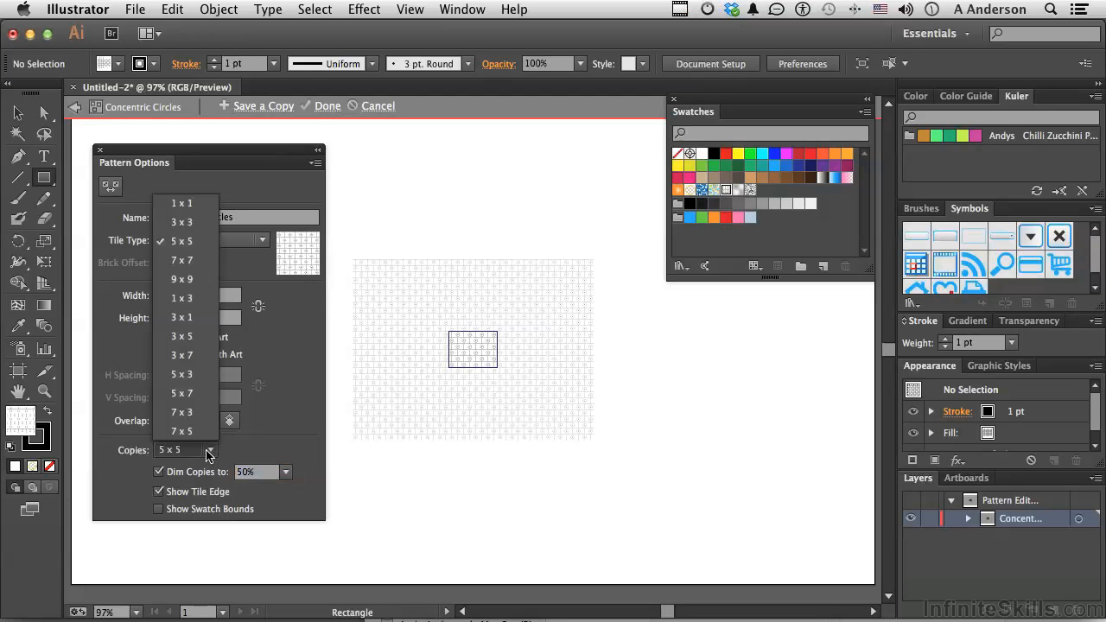
click(181, 203)
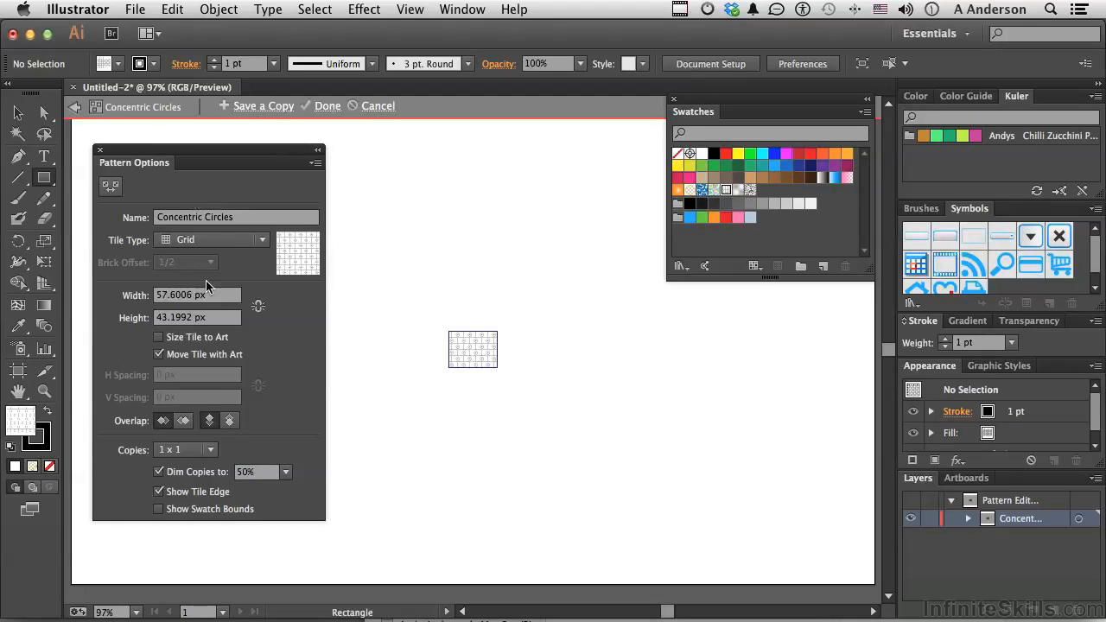
click(209, 449)
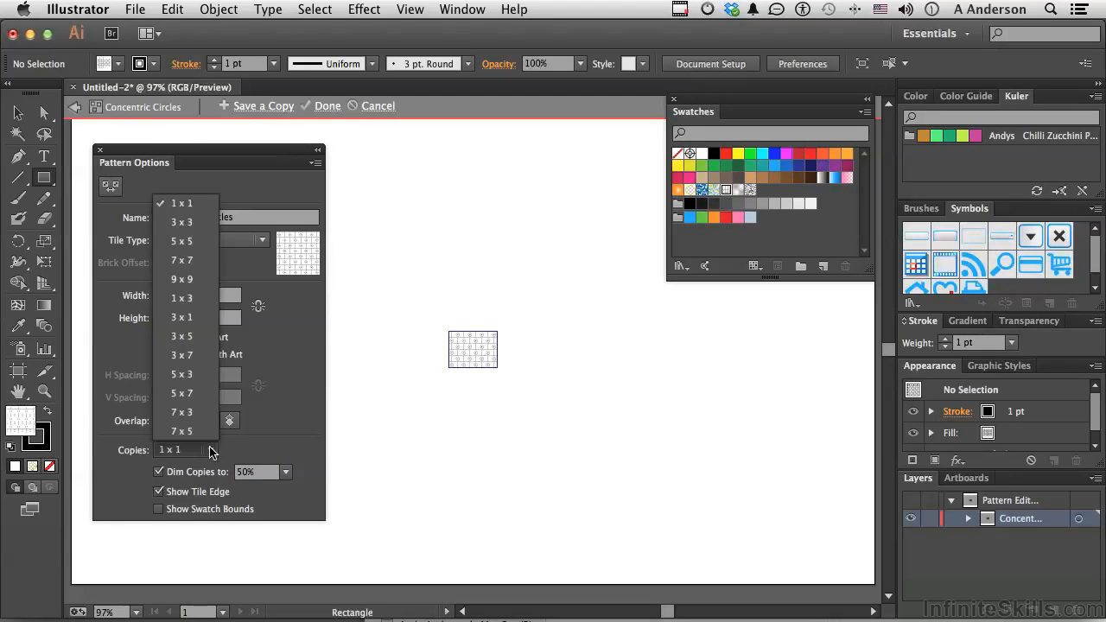
click(186, 244)
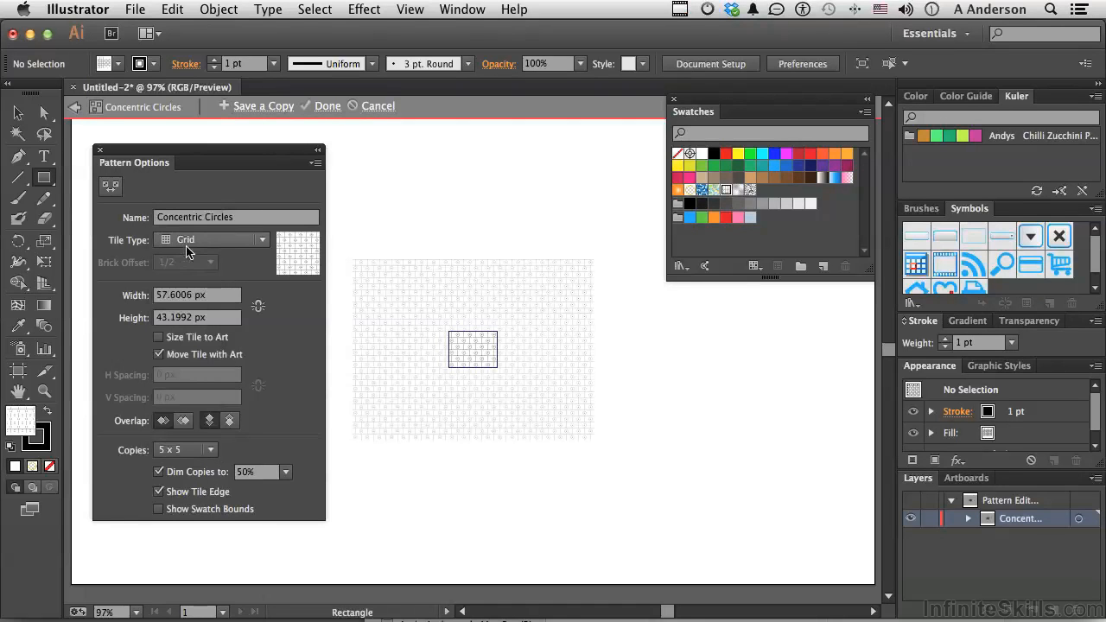
click(216, 495)
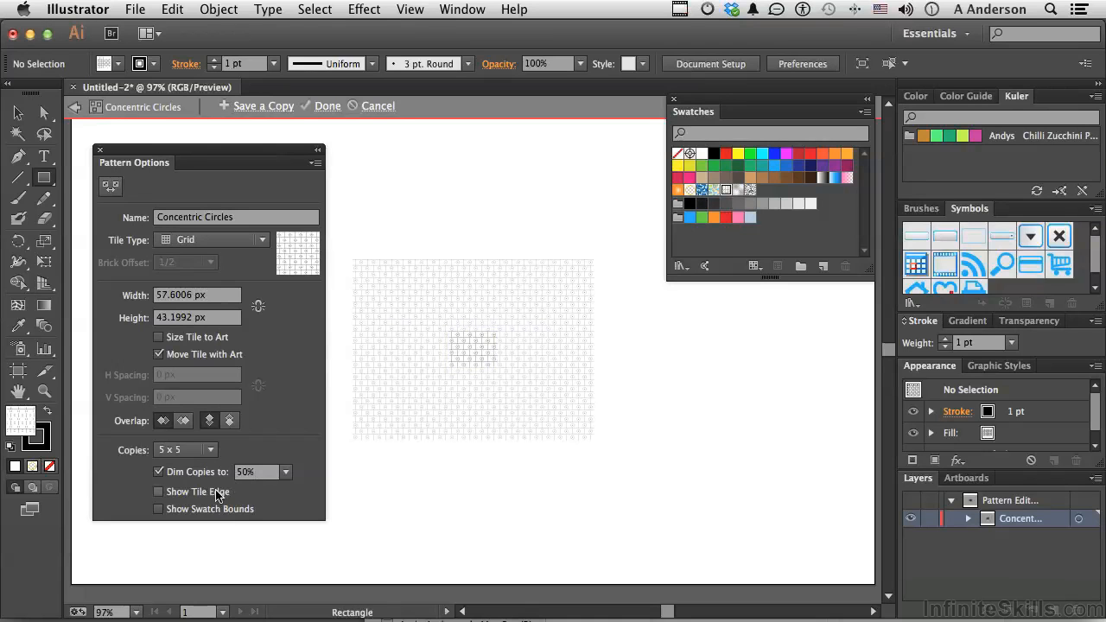
click(217, 495)
Set the pattern tile's width to 75 px and its height to 55 px.
double_click(180, 297)
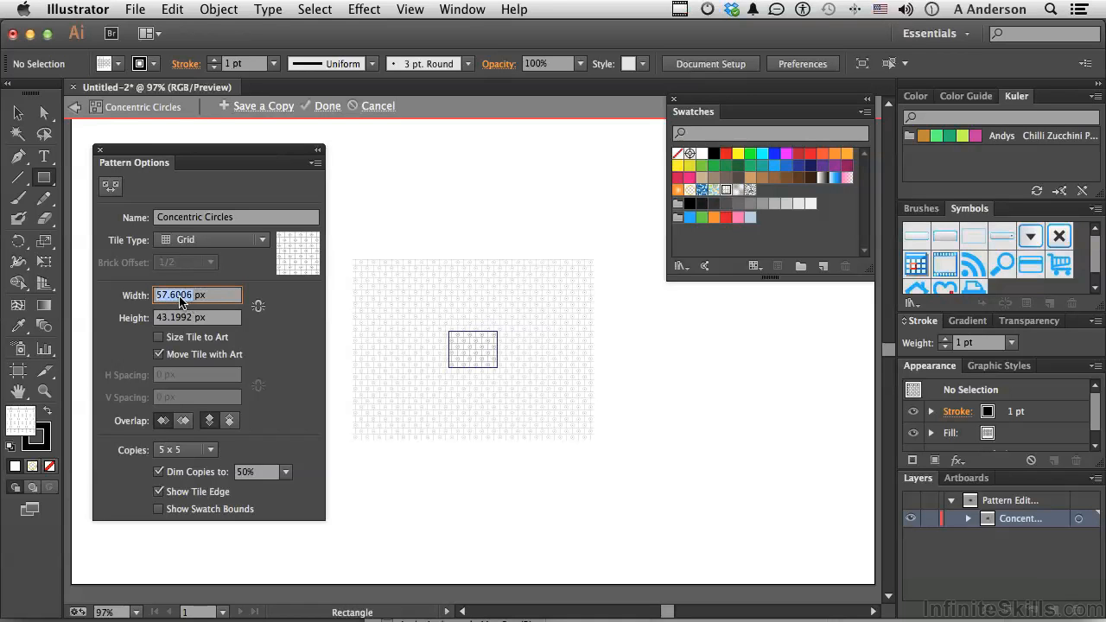
text(75)
key(Tab)
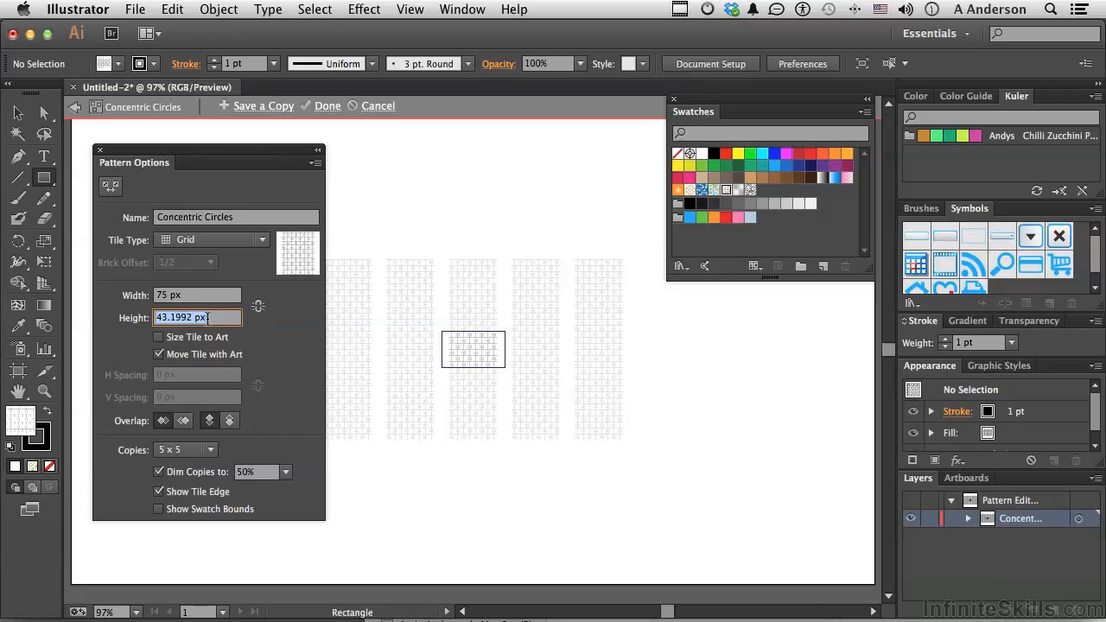
text(55)
key(Tab)
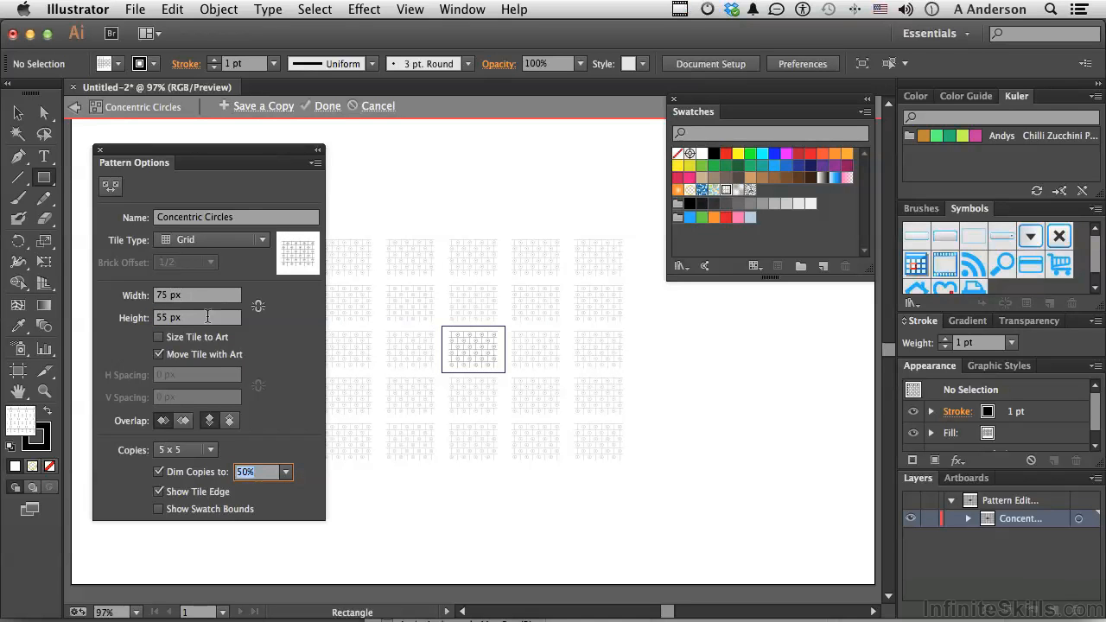
Save a copy of the edited pattern named Wonky and exit pattern editing.
click(261, 108)
key(BackSpace)
text(Wonky)
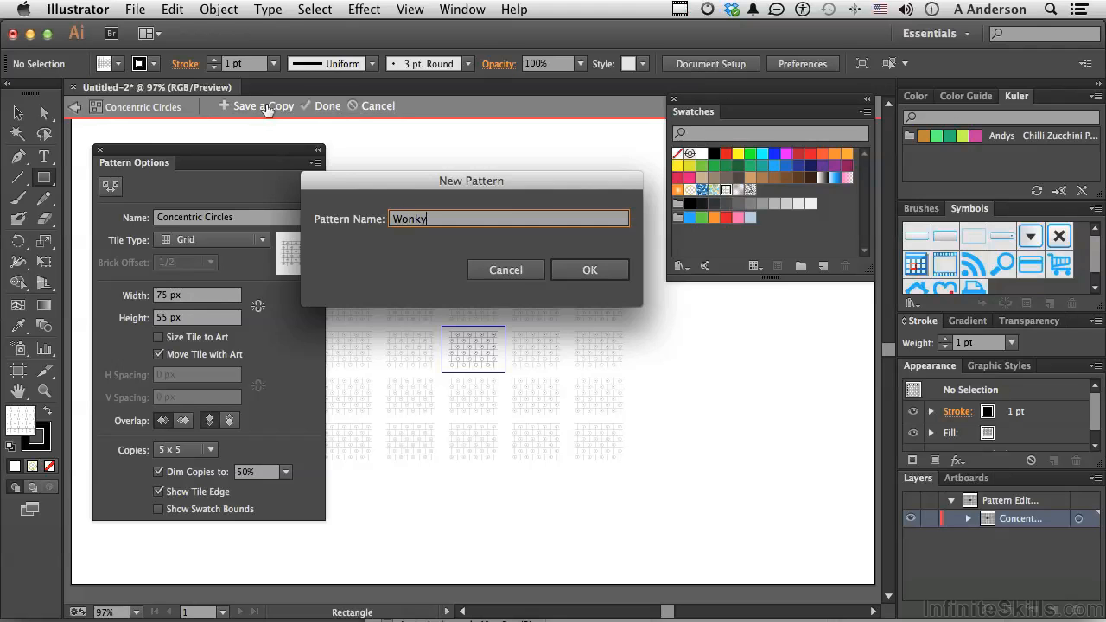
click(585, 270)
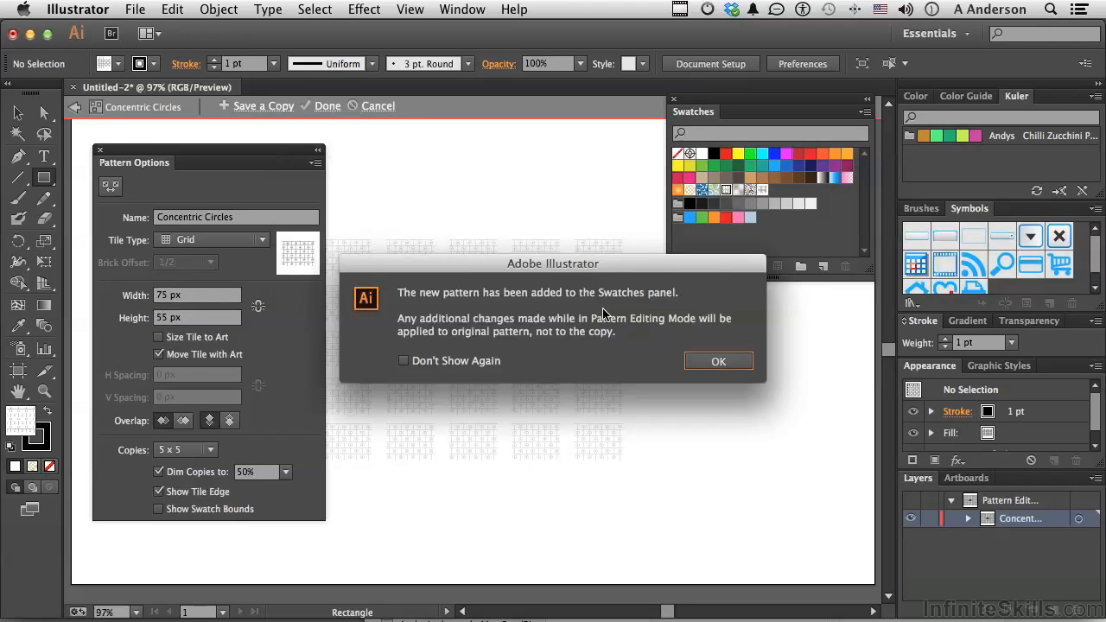
click(717, 362)
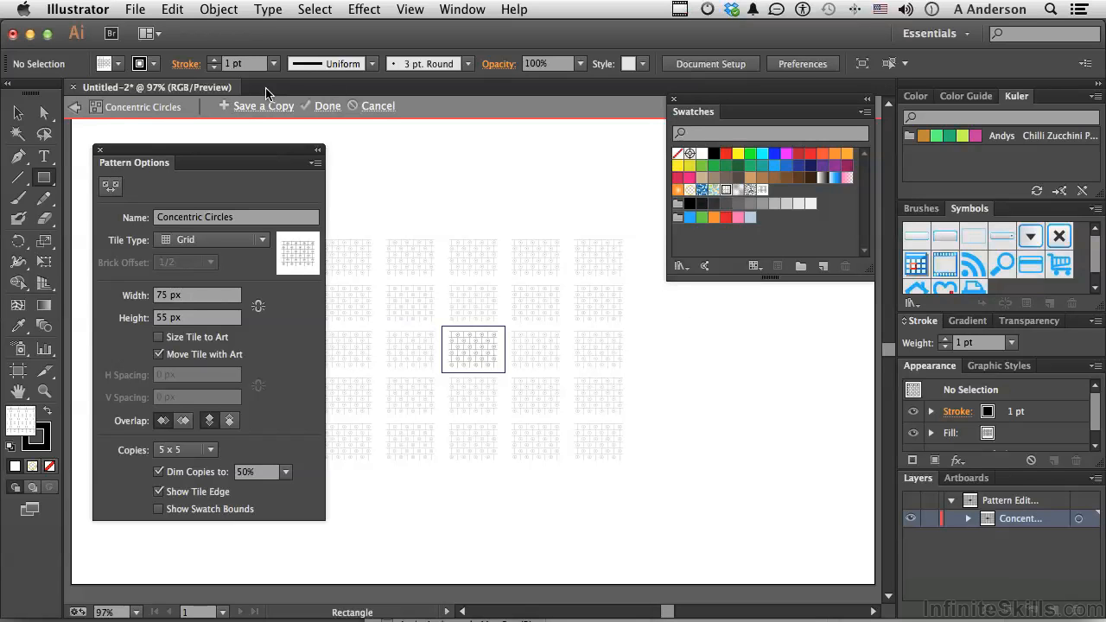
click(75, 106)
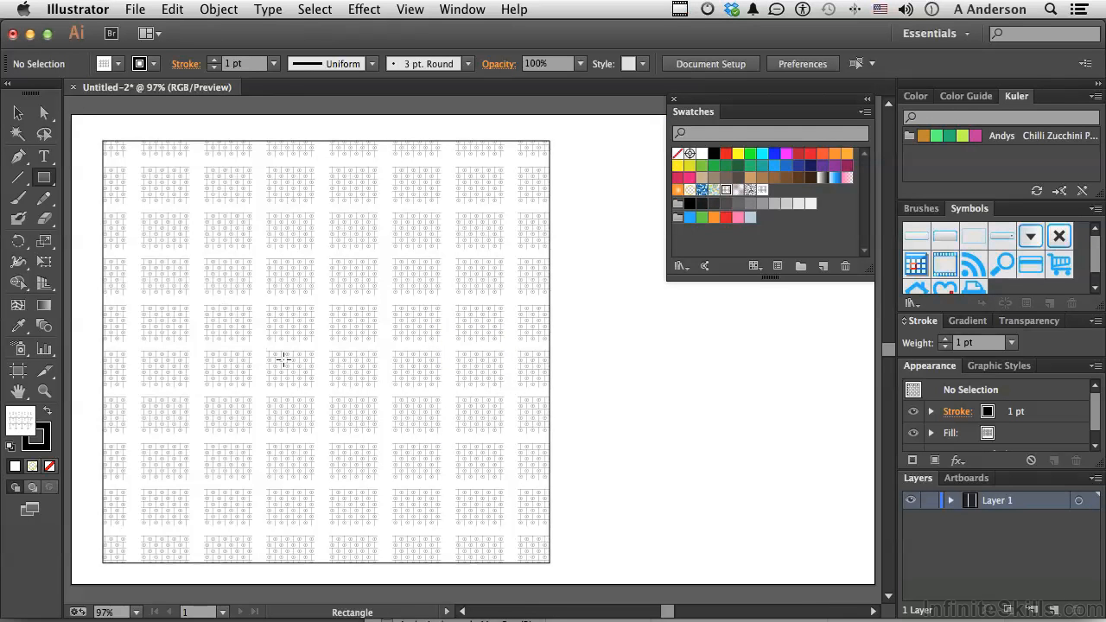
Delete the large pattern-filled rectangle from the artboard.
click(19, 113)
click(254, 295)
key(Delete)
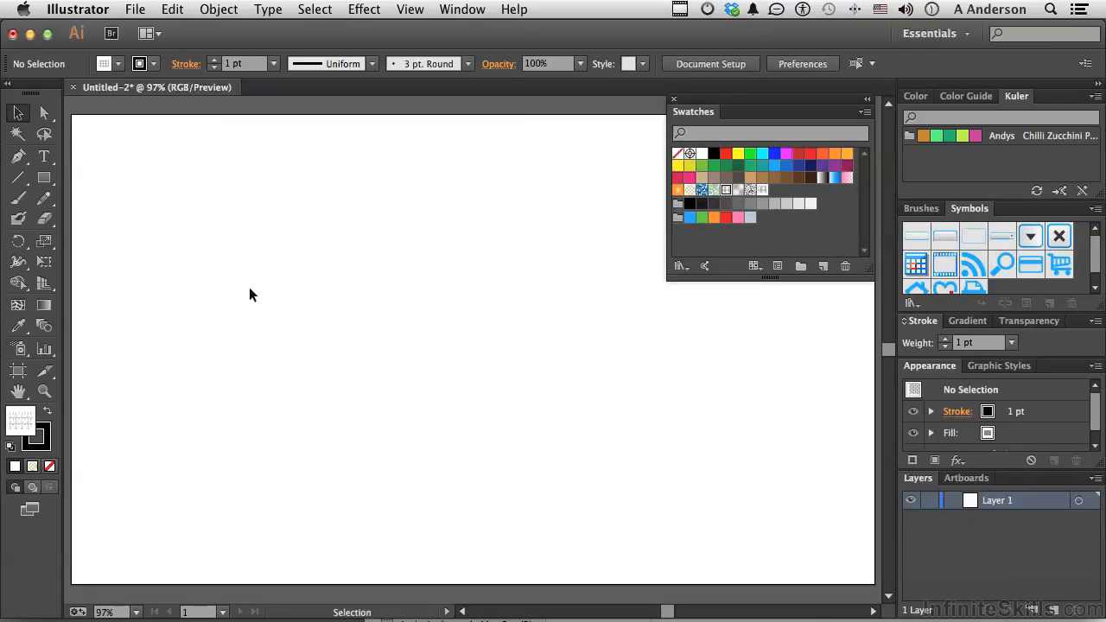
Draw one very small five-pointed star in the upper part of the empty artboard with the Star tool.
click(45, 180)
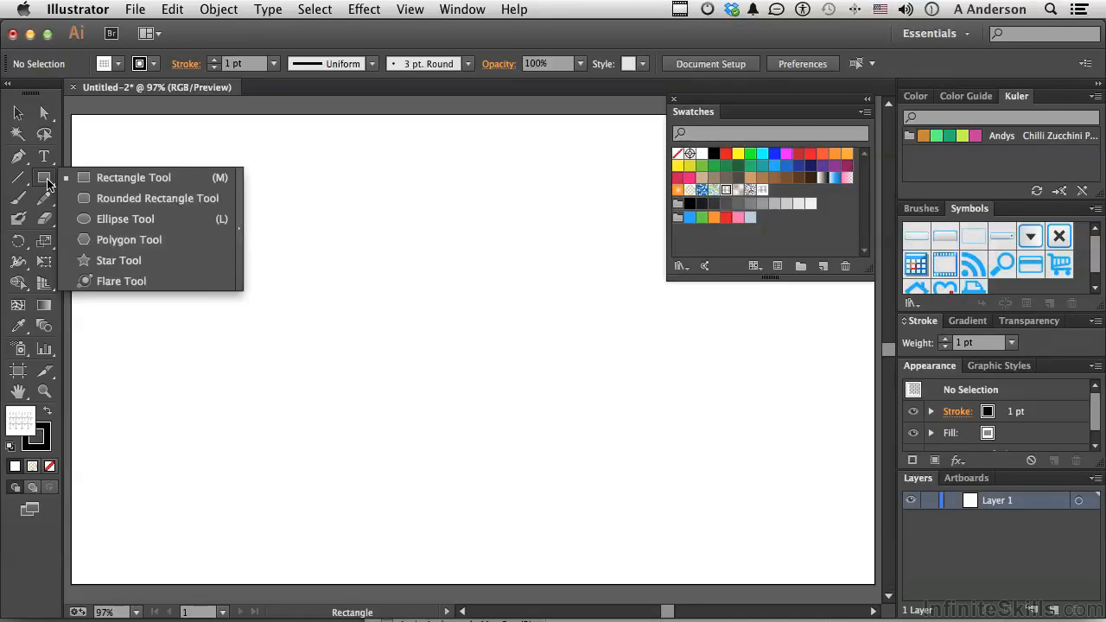
click(131, 260)
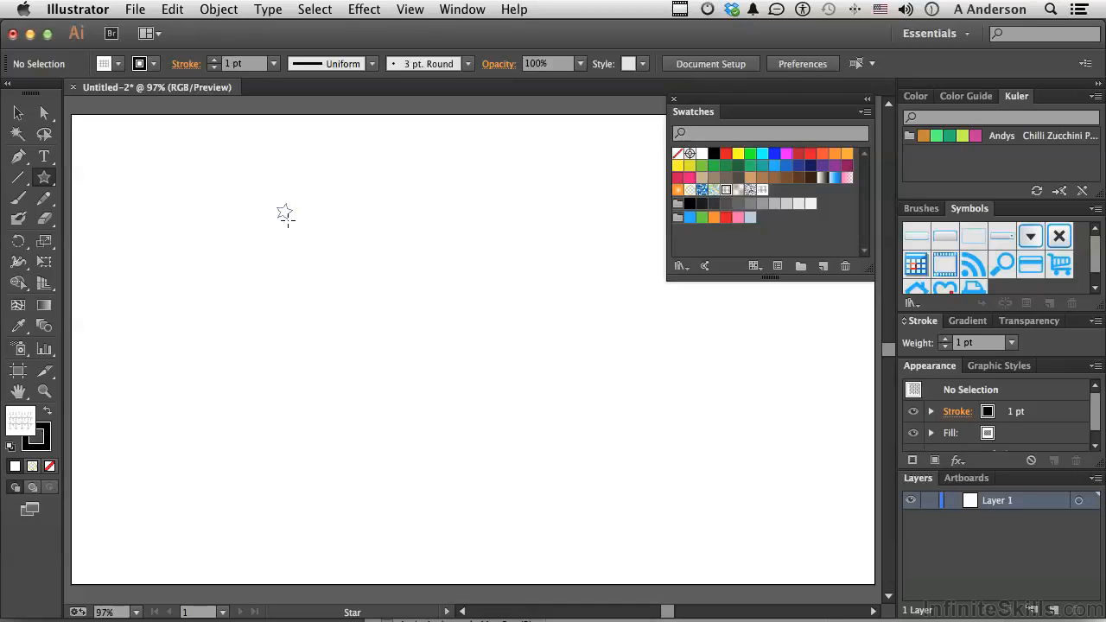
drag(284, 212, 290, 218)
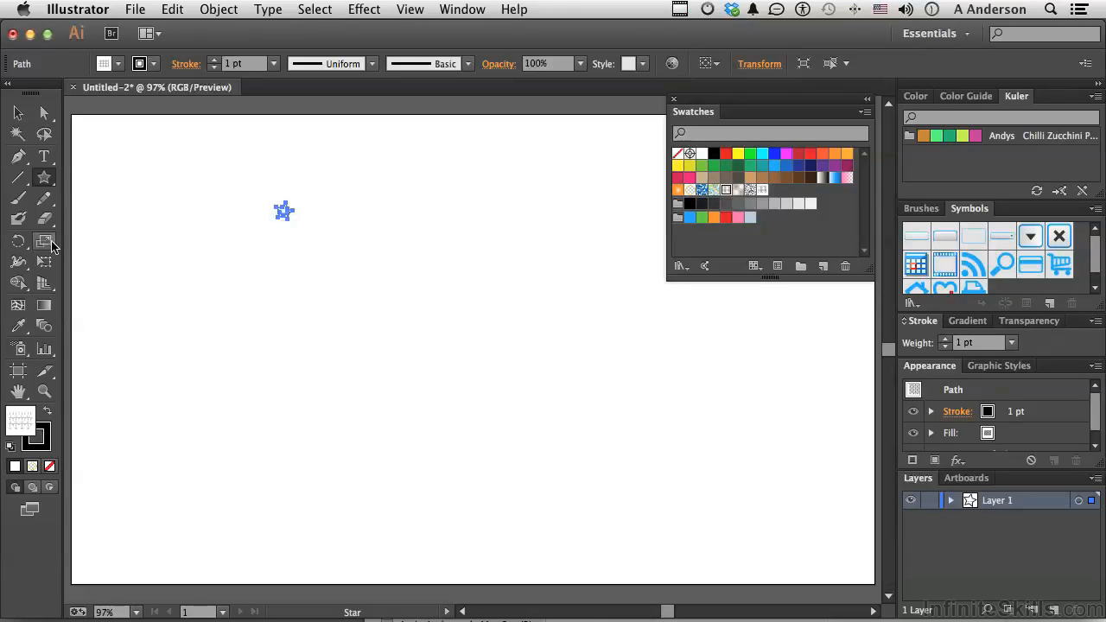
Draw three more small stars of varying size around the first one and space them into a loose cluster without overlaps.
click(44, 391)
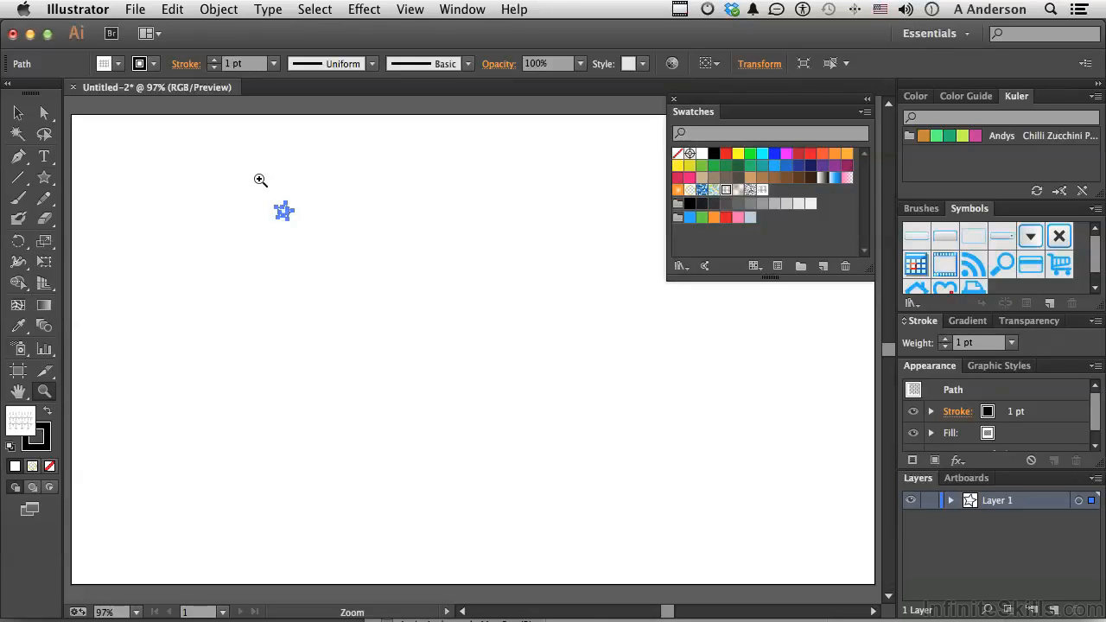
drag(252, 180, 437, 320)
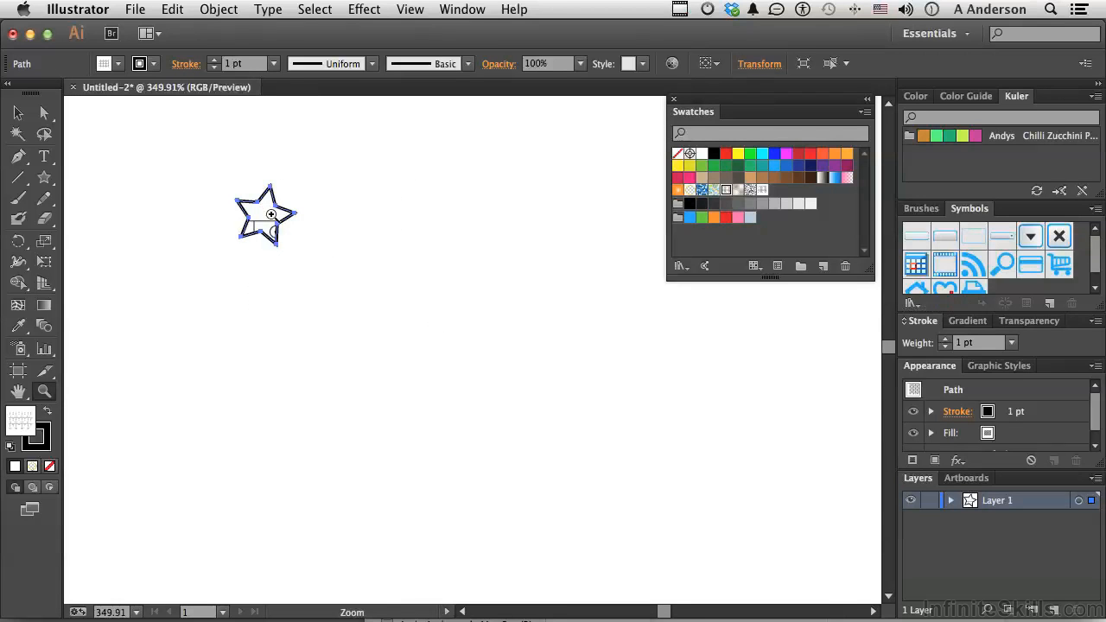
click(45, 181)
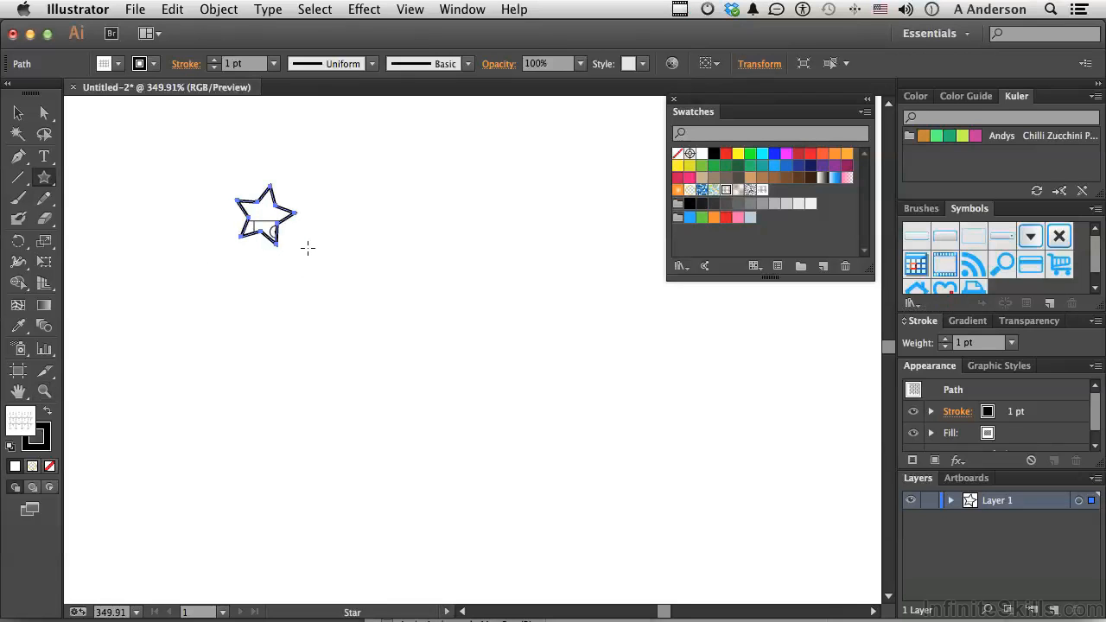
drag(306, 247, 312, 259)
drag(239, 261, 279, 290)
click(18, 113)
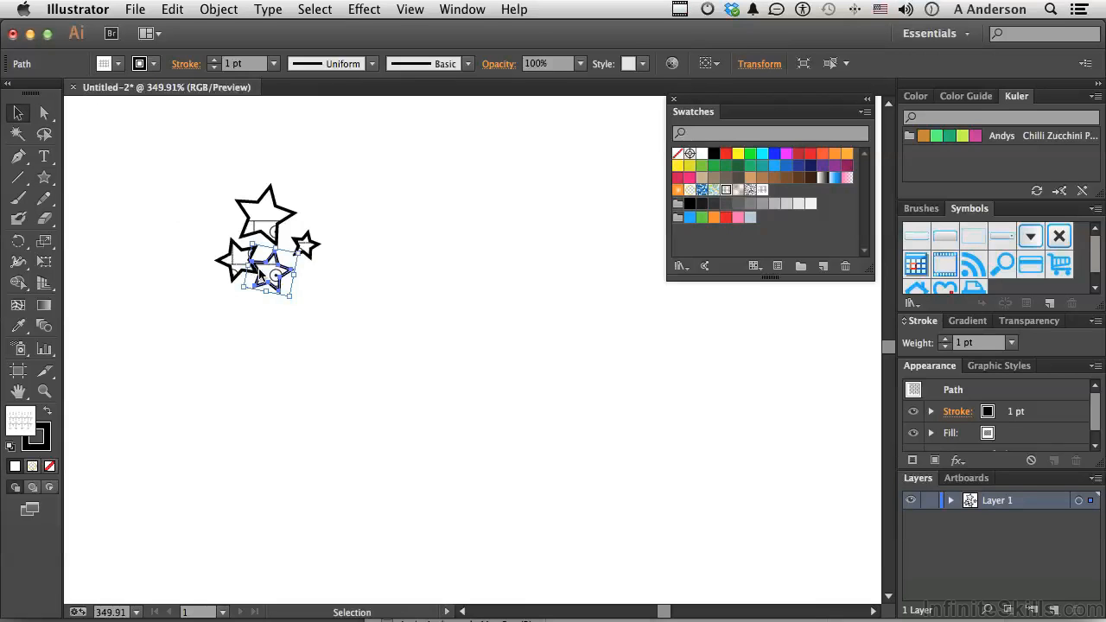
drag(277, 281, 292, 295)
Fill the largest star with yellow, the one below it with blue, the lowest with red and the smallest with green.
click(269, 219)
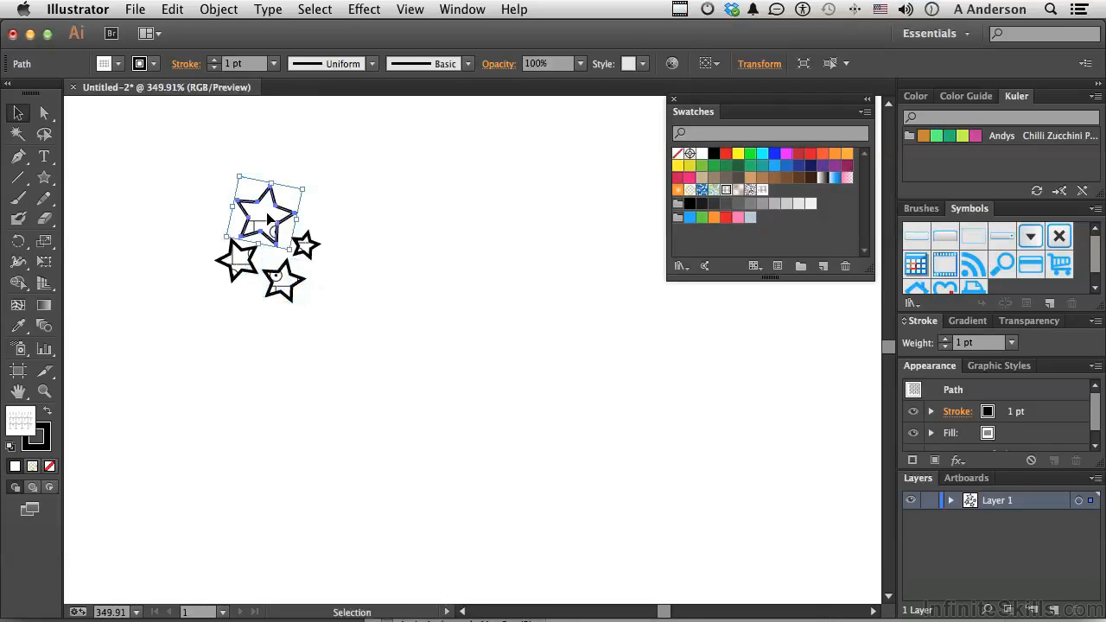
click(738, 155)
click(239, 273)
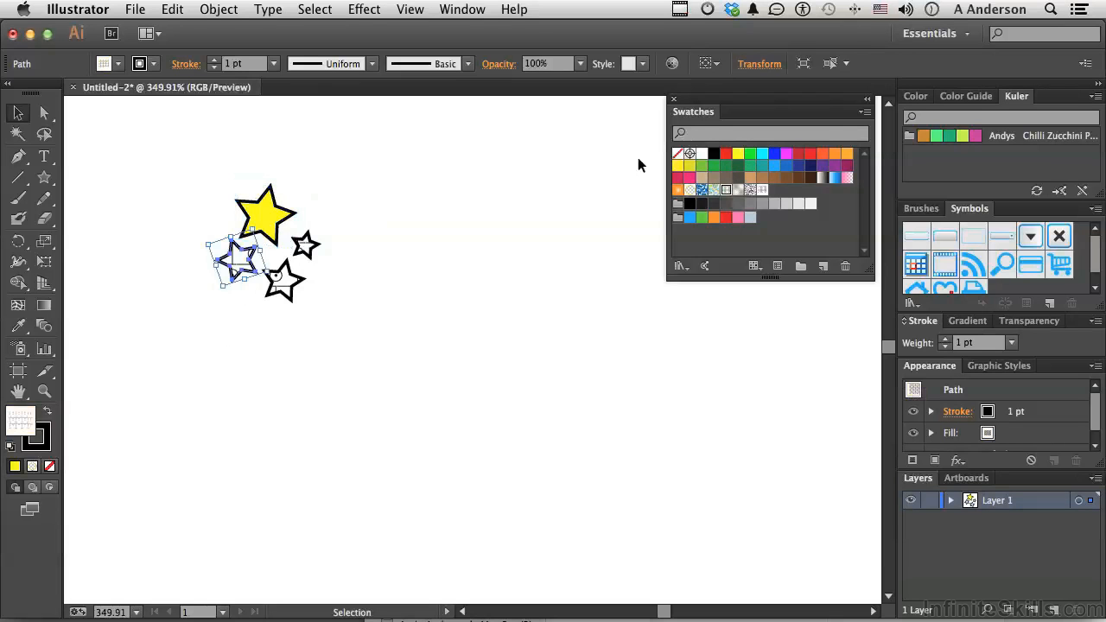
click(774, 155)
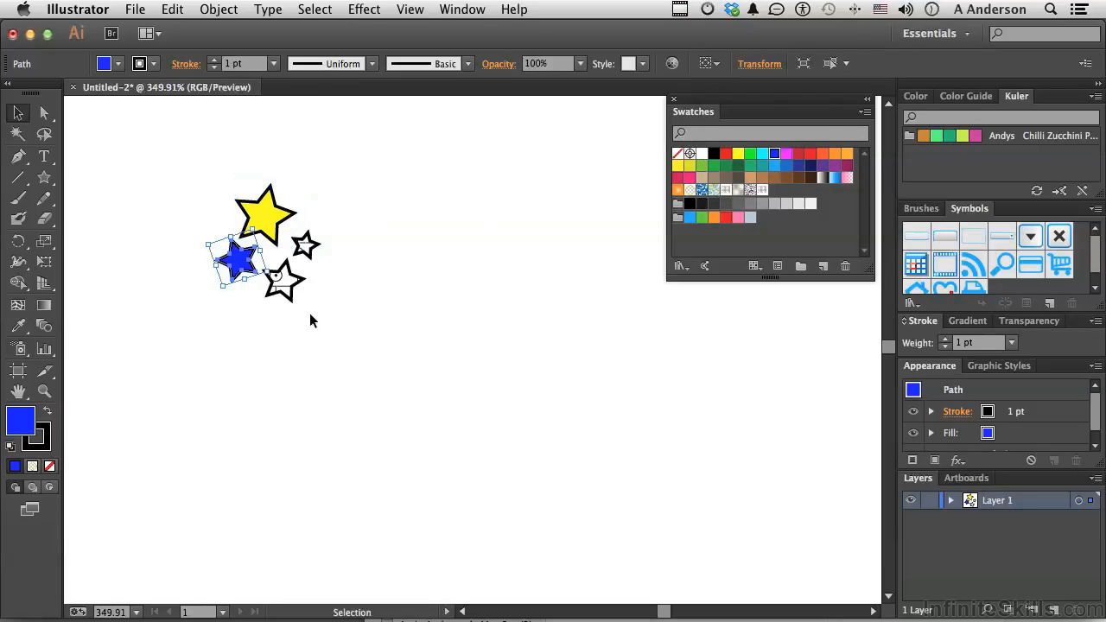
click(290, 295)
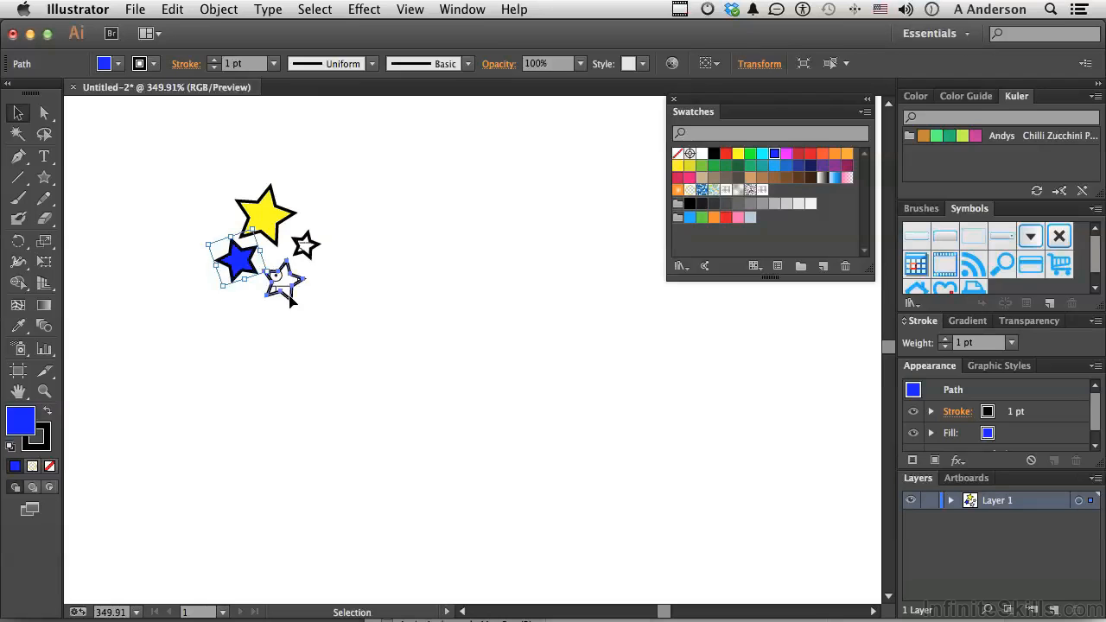
click(727, 155)
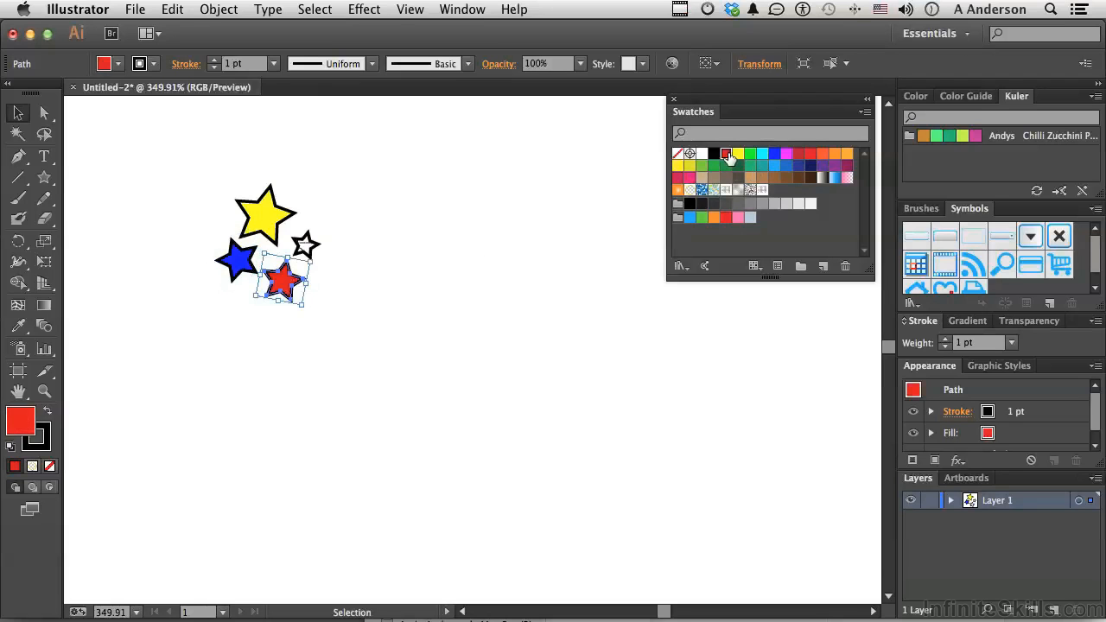
click(317, 249)
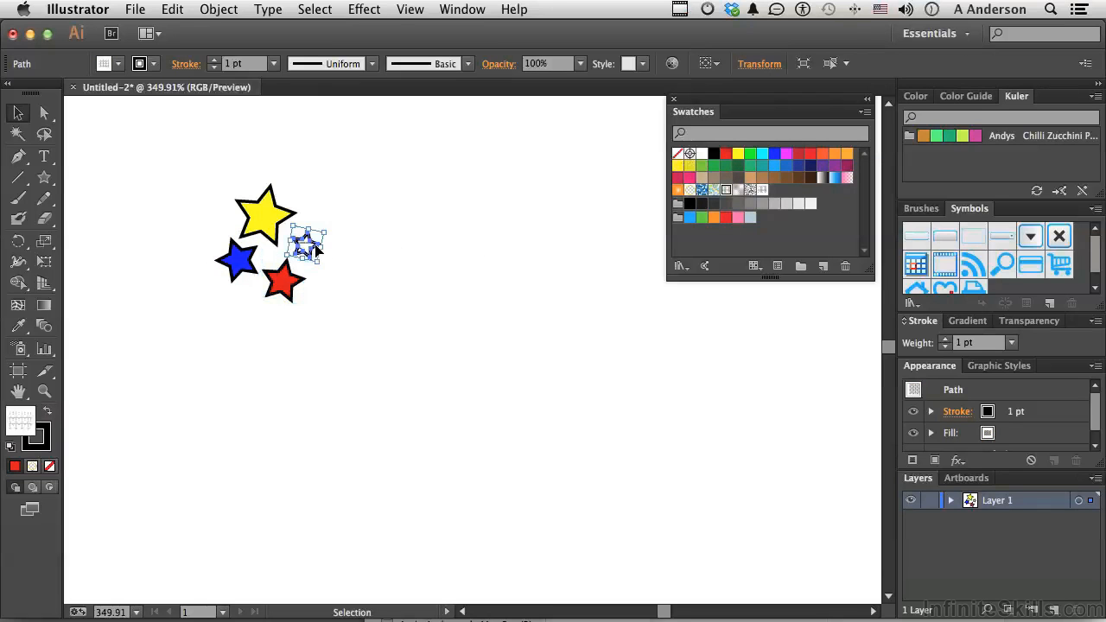
click(749, 156)
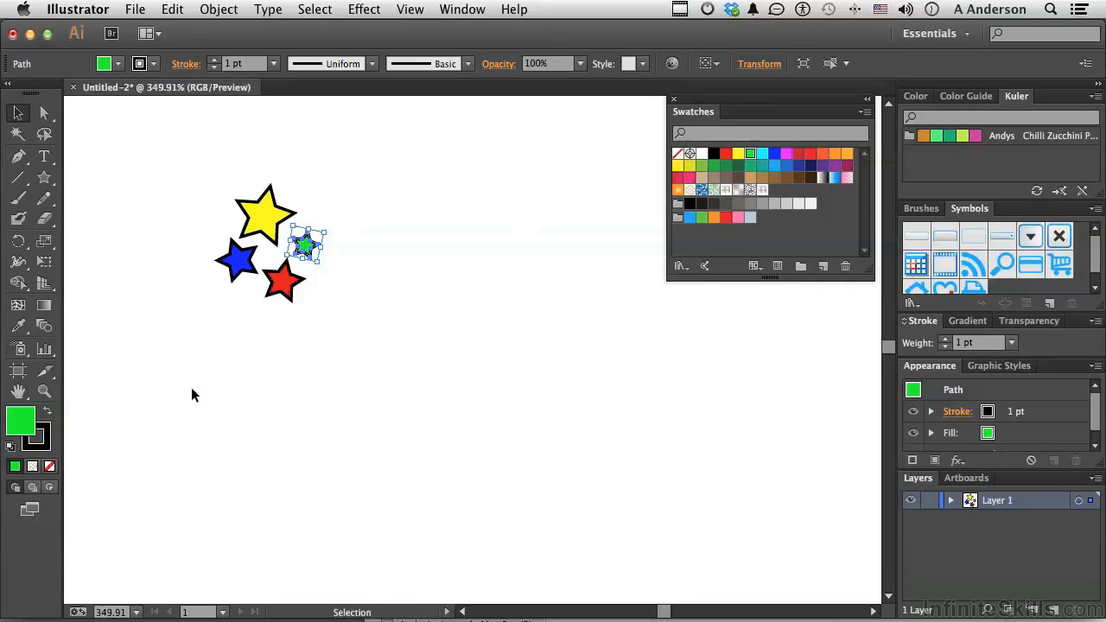
Make a new pattern from all four coloured stars and dismiss the notice about the added swatch.
double_click(44, 392)
double_click(18, 392)
click(18, 113)
drag(251, 192, 320, 249)
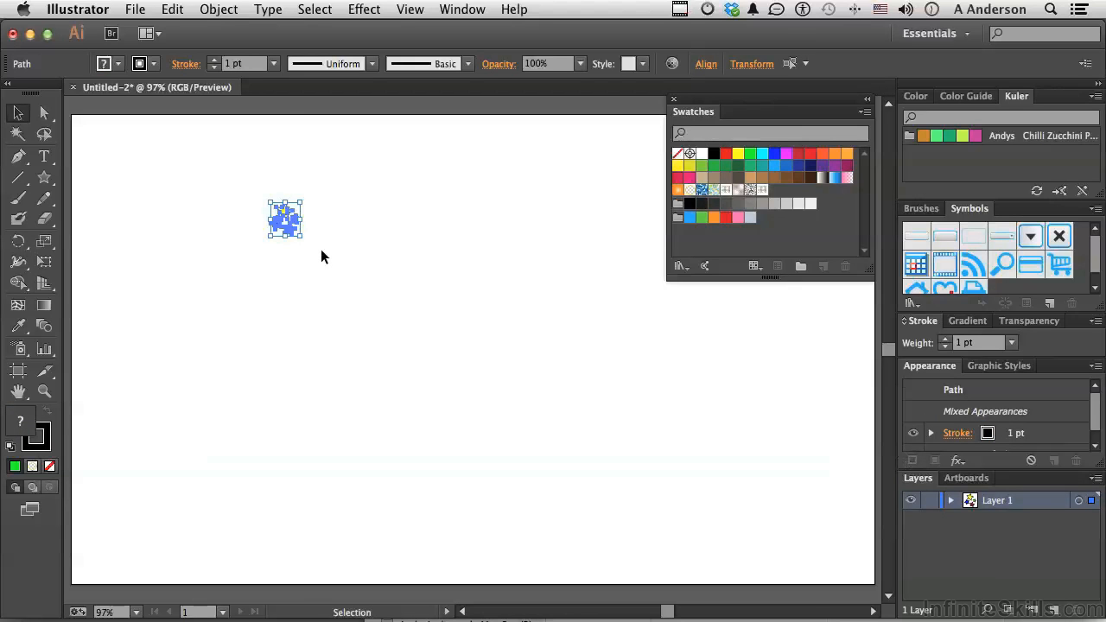
click(218, 9)
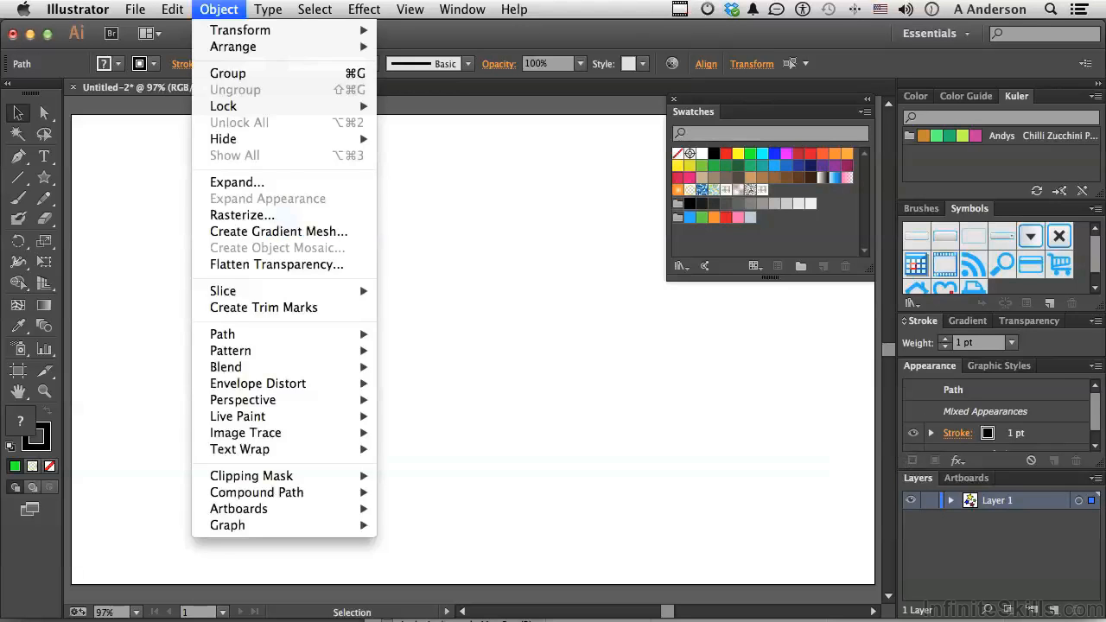
mouse_move(326, 359)
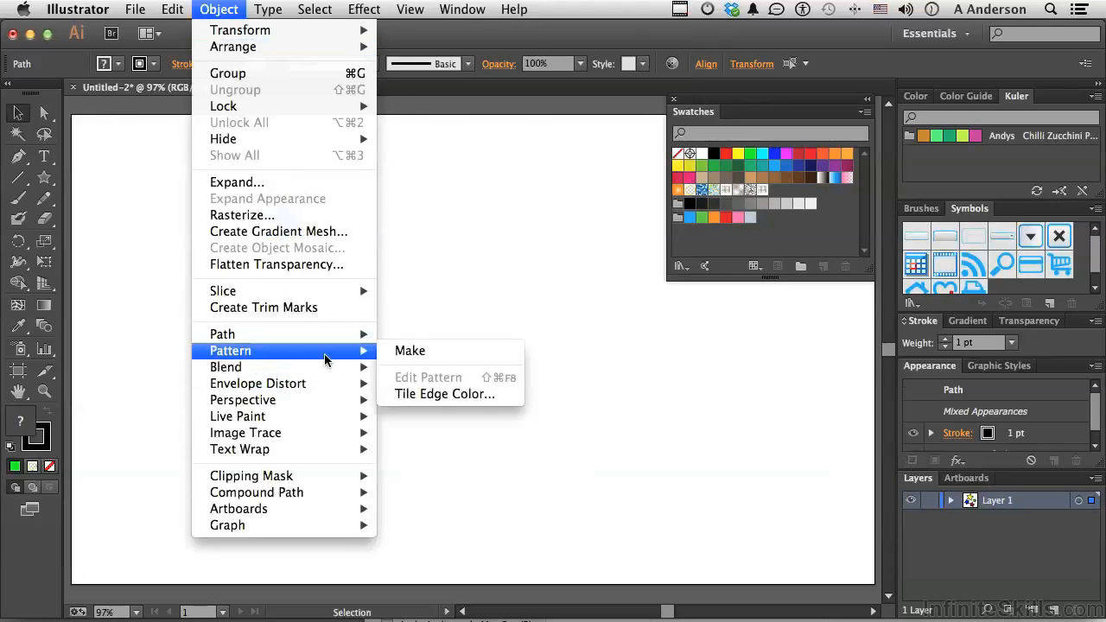
click(413, 354)
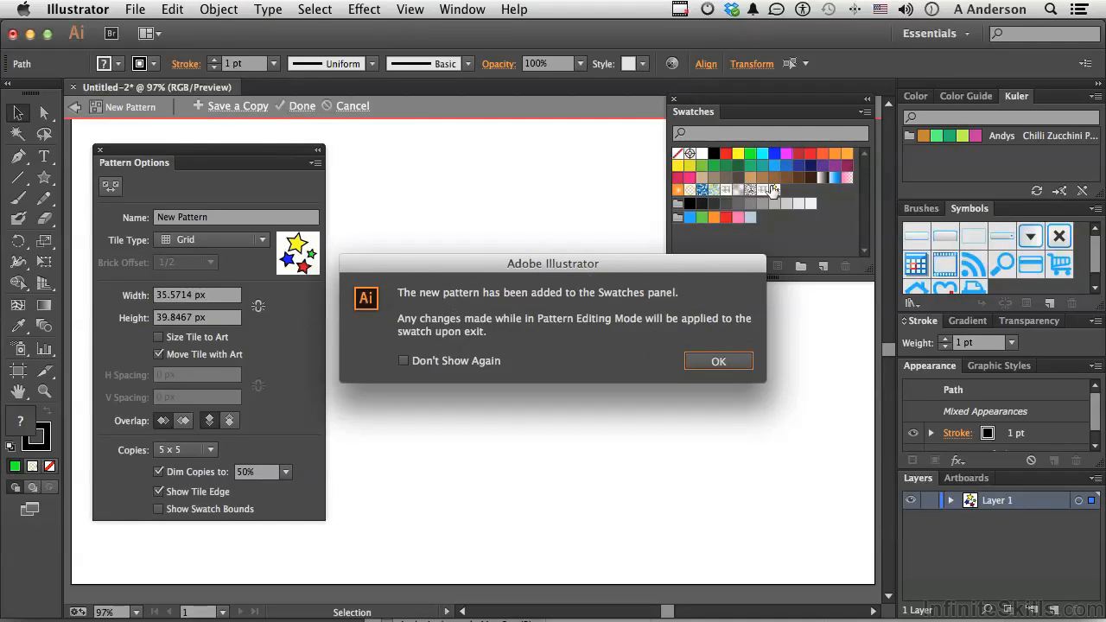
click(721, 361)
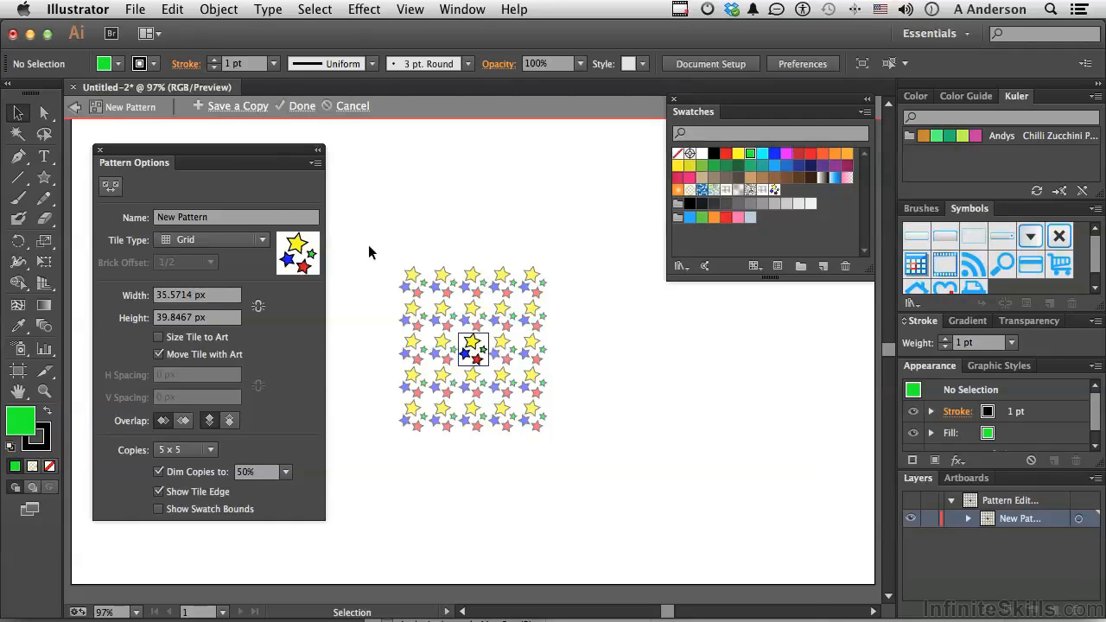
Name the new pattern Stars, and turn the dimming of its copies off and back on.
double_click(261, 216)
triple_click(261, 216)
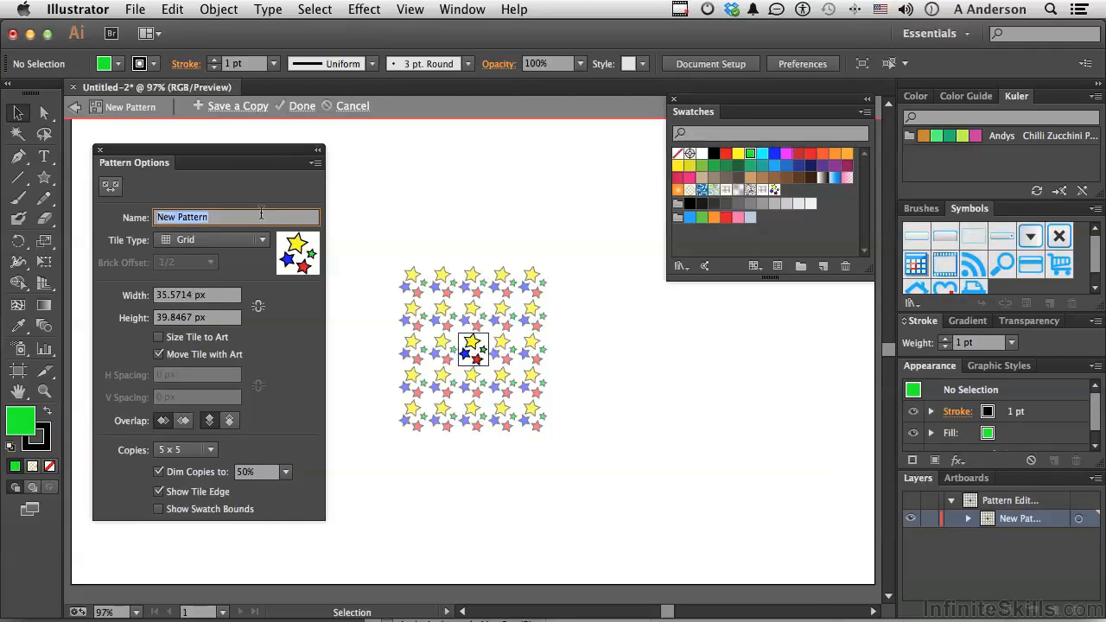
text(Stars)
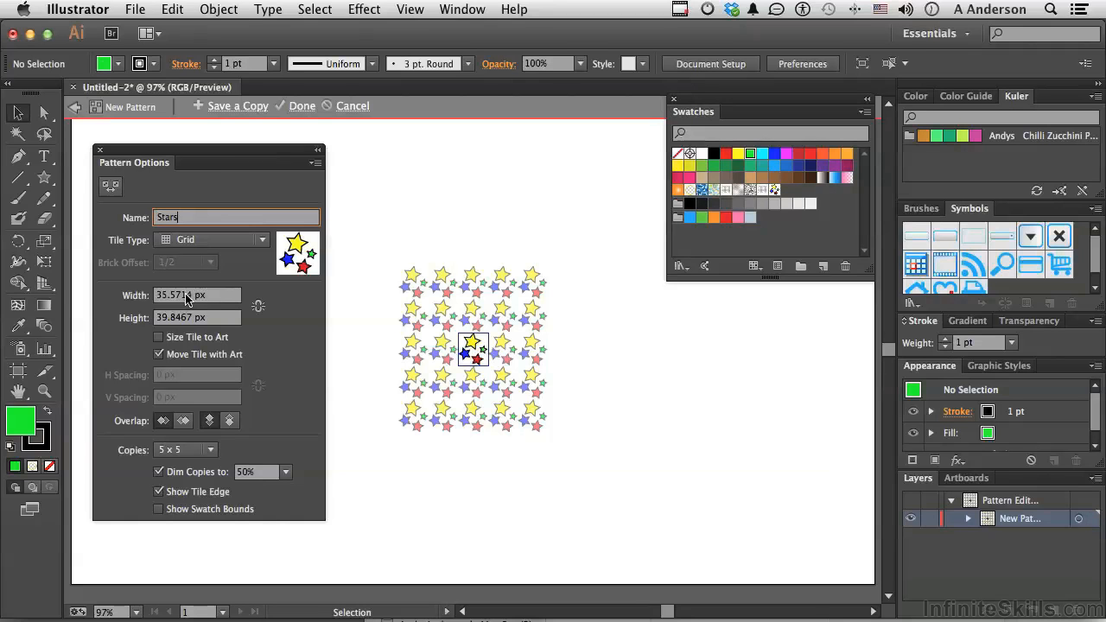
click(158, 473)
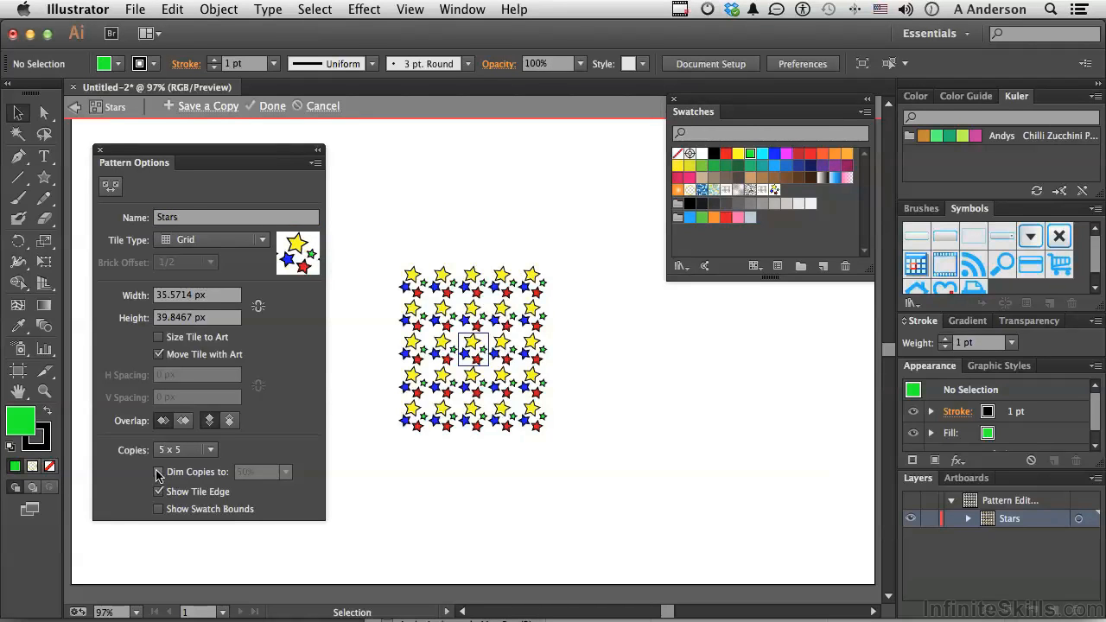
click(158, 472)
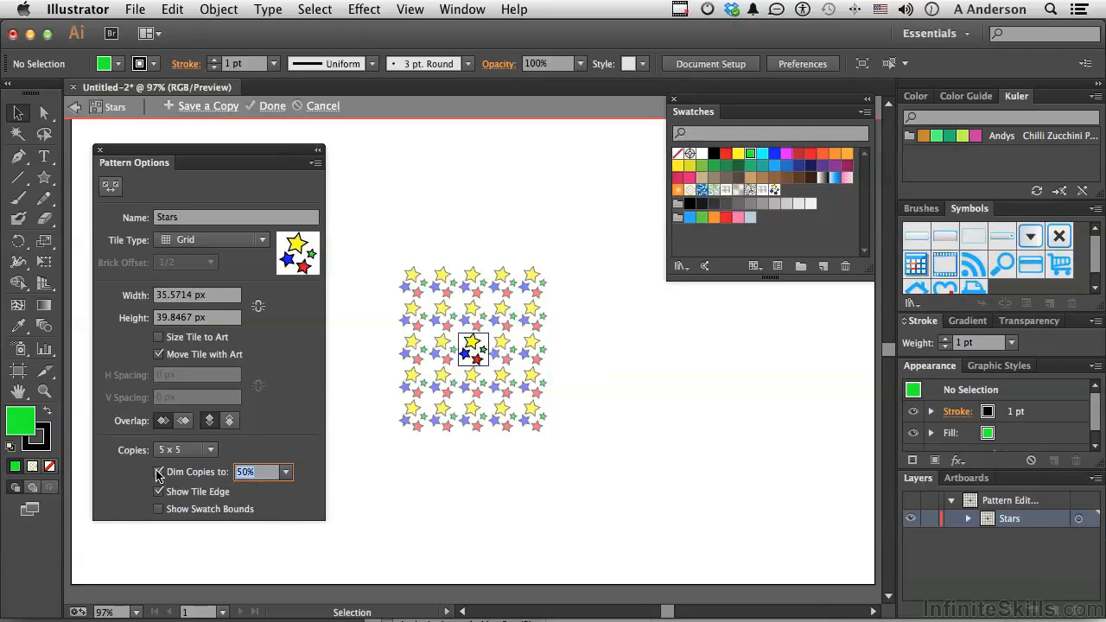
Recolour the red star in the pattern tile to cyan and finish editing the pattern.
click(477, 361)
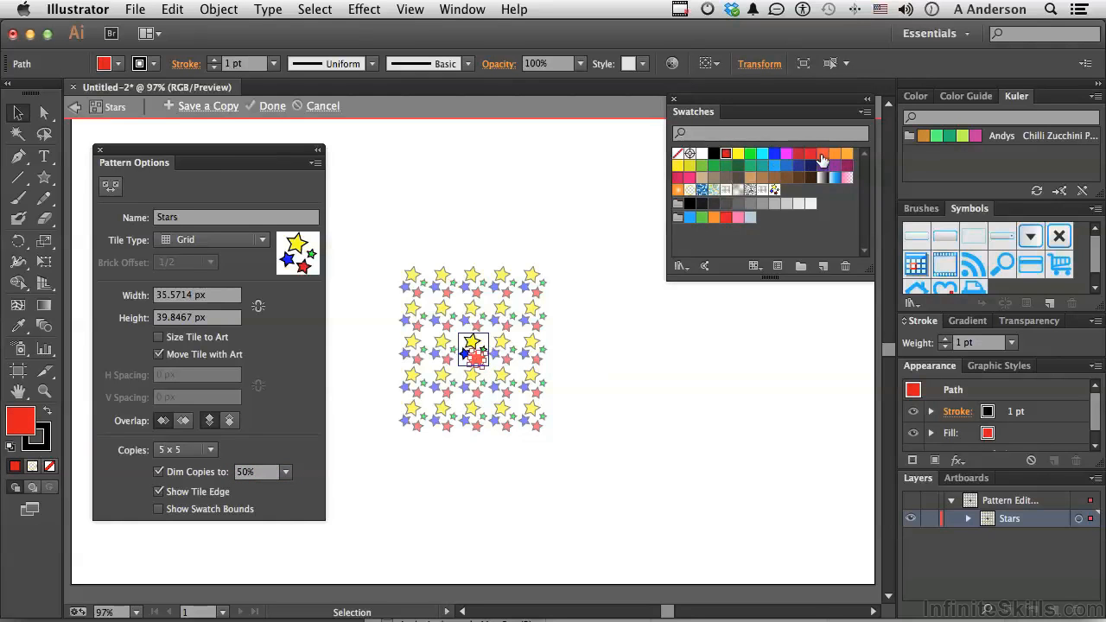
click(762, 154)
click(727, 423)
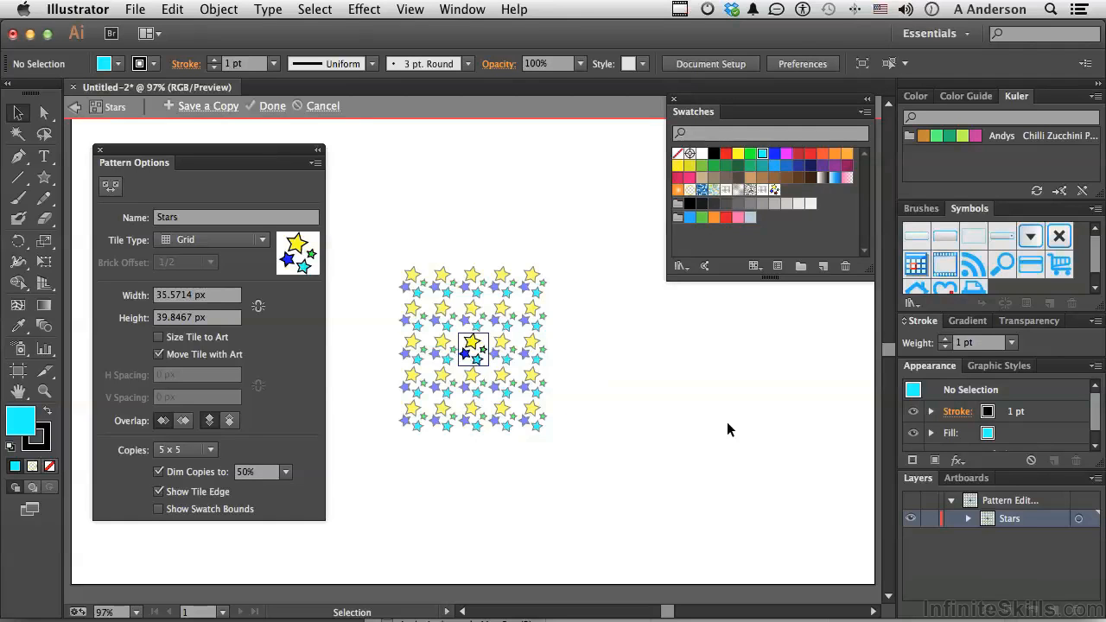
click(272, 107)
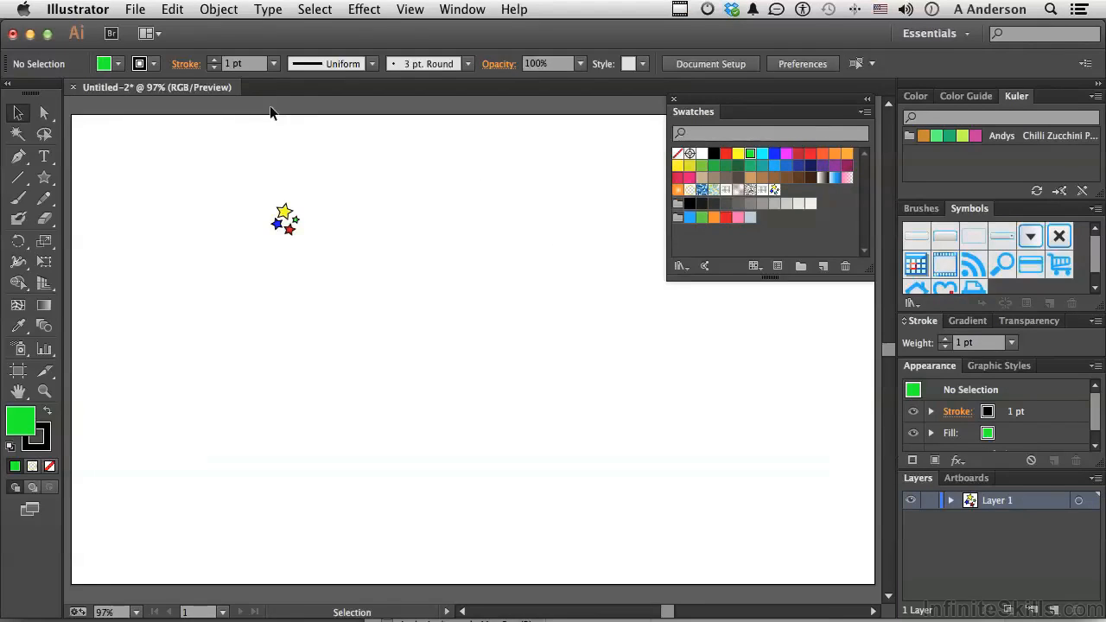
Delete the four original small stars from the artboard.
drag(251, 200, 327, 267)
key(Delete)
Draw a large five-pointed star spanning most of the artboard's height and fill it with the Stars pattern swatch.
click(45, 178)
drag(336, 318, 458, 481)
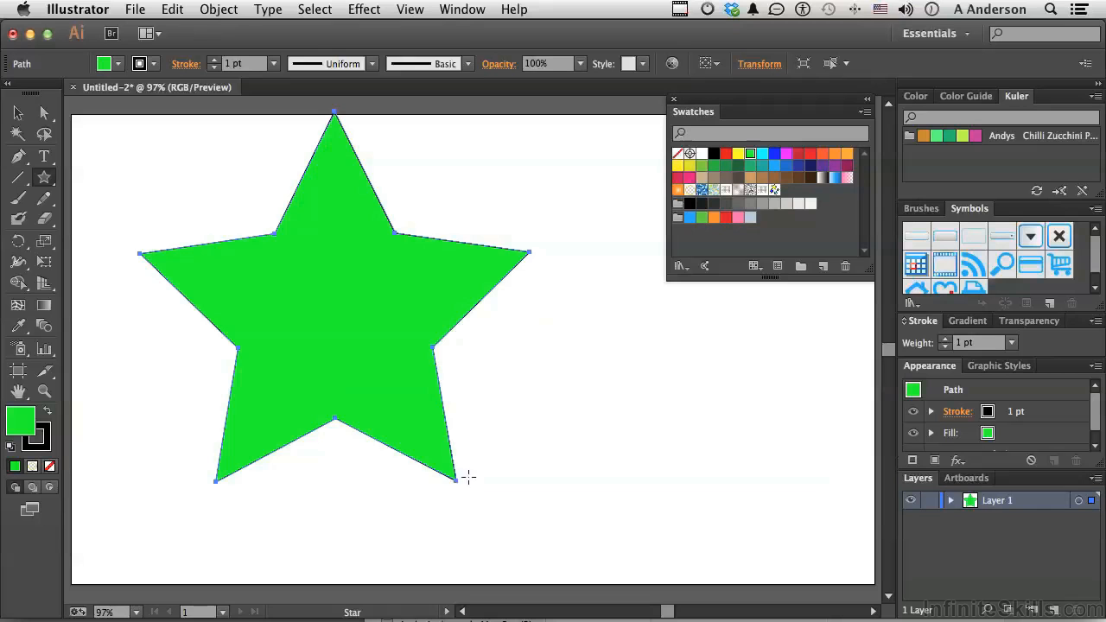
click(775, 191)
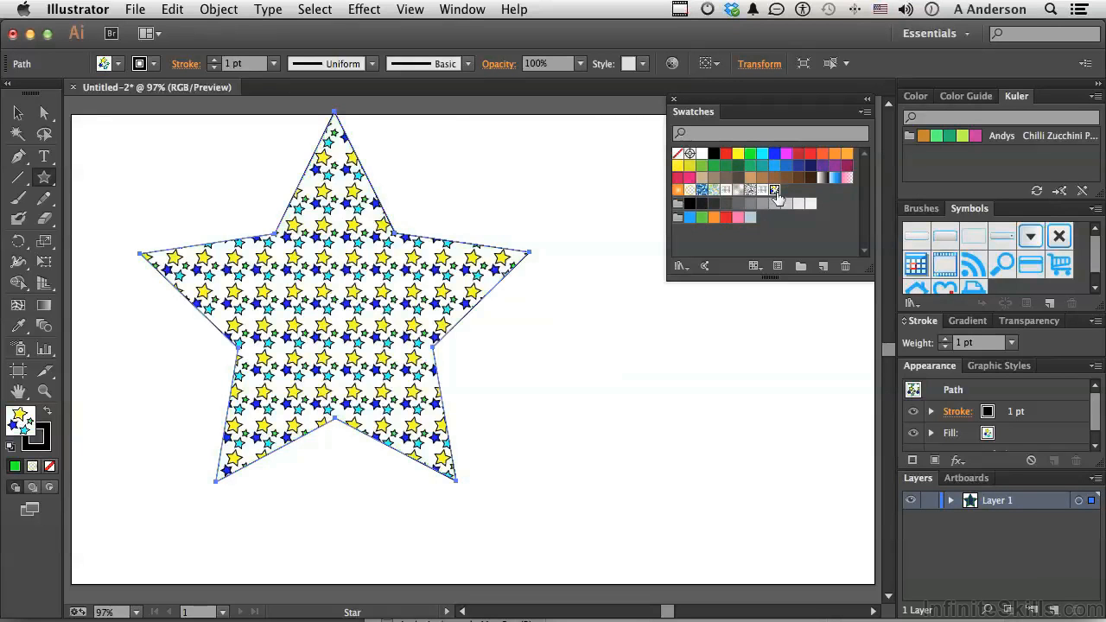